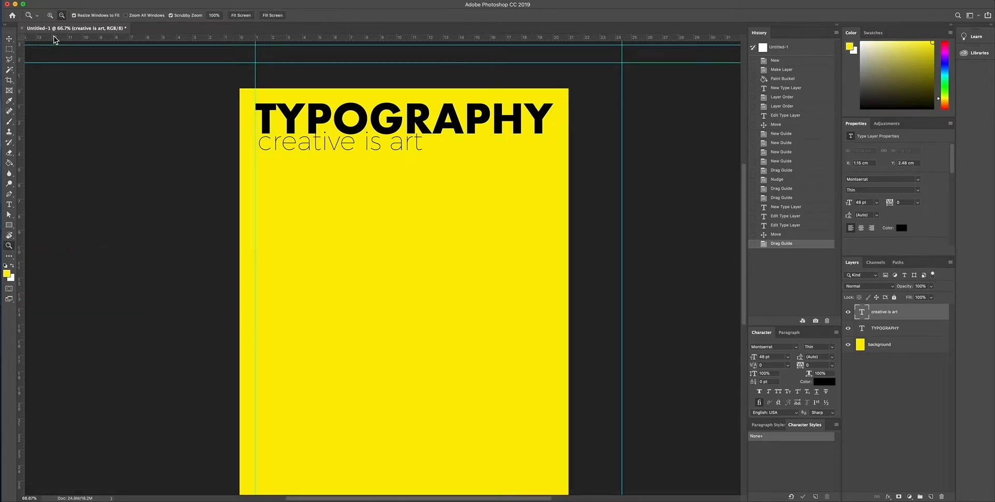
Nudge the "creative is art" text left to X 0.92 cm so its first letter meets the left vertical guide.
left_click(50, 16)
left_click(265, 139)
left_click(265, 139)
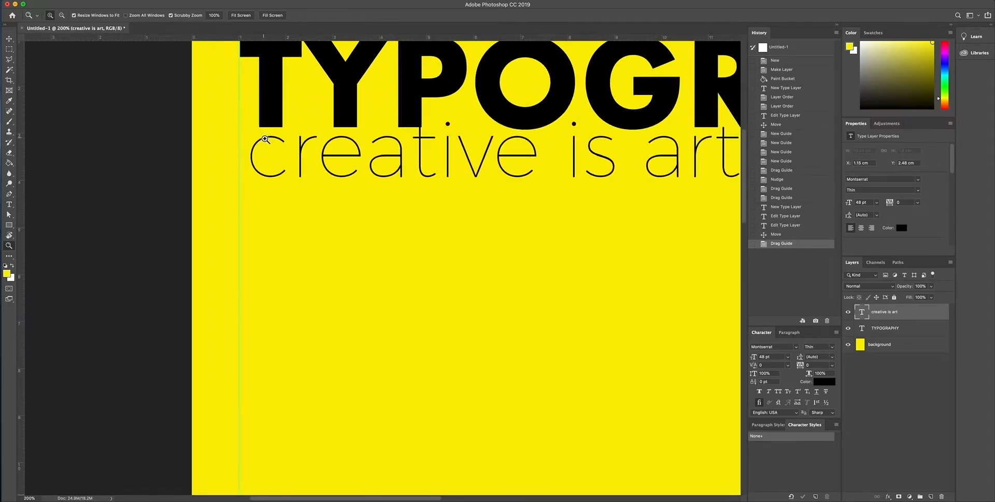
left_click(9, 41)
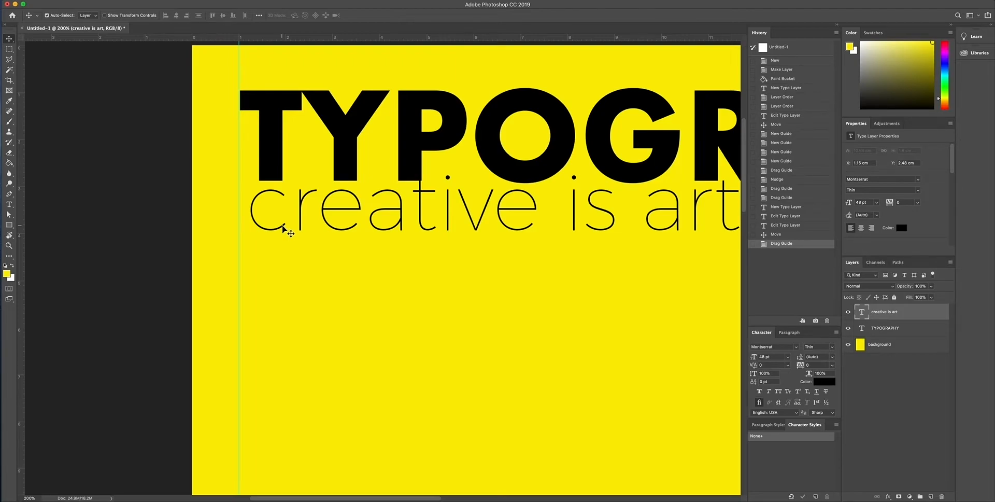
key("Left")
key("Left")
key("Left")
key("Left")
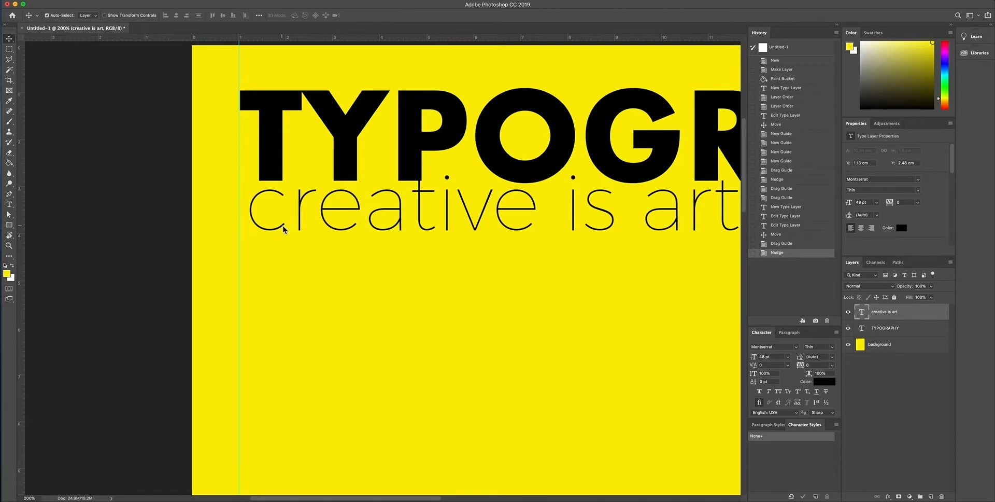
key("Left")
key("Left")
key("Left")
key("Left")
key("Left")
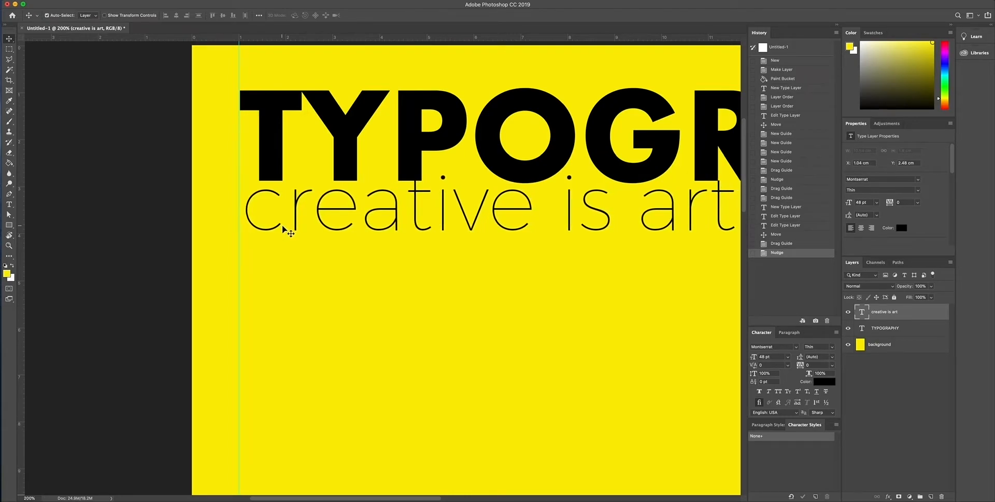
key("Left")
key("Left")
key("Left")
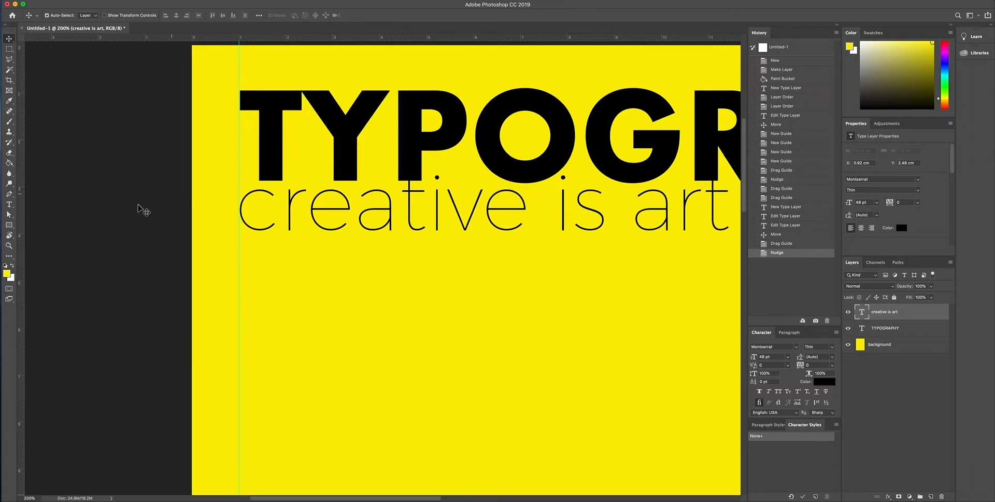
Nudge the "creative is art" text down to Y 2.7 cm, clear of the TYPOGRAPHY heading above it.
left_click(9, 246)
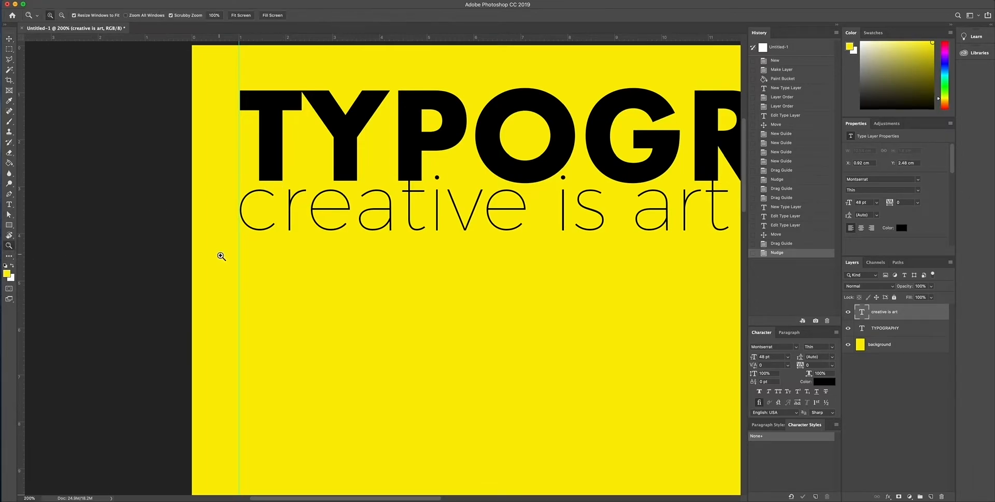
left_click(62, 15)
left_click(289, 284)
left_click(290, 286)
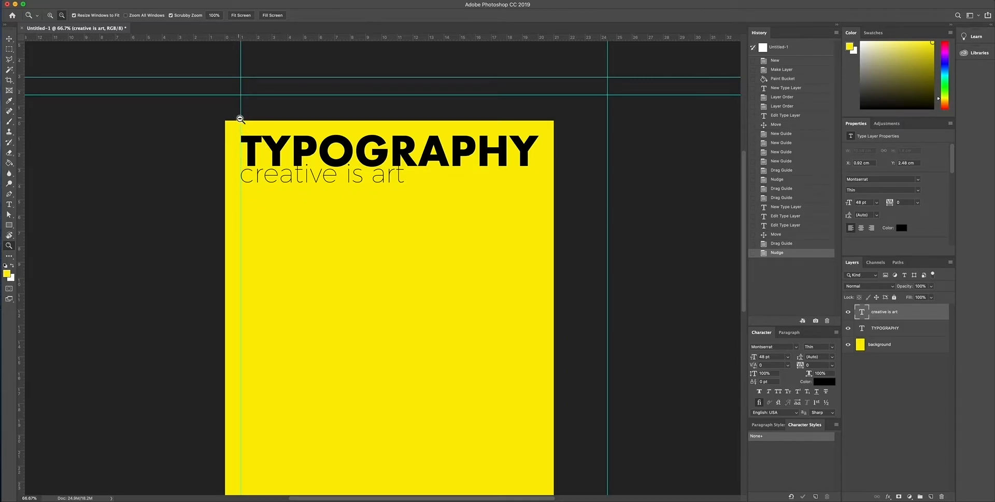
left_click(9, 40)
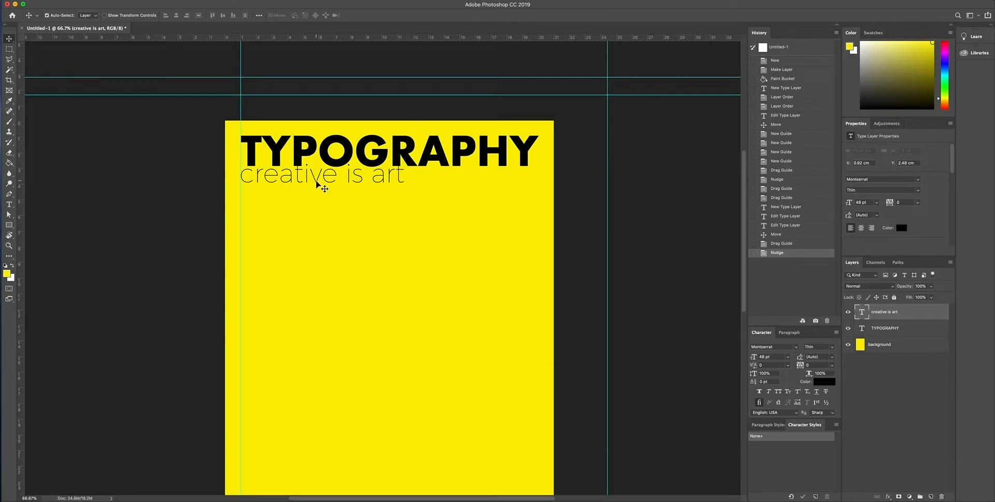
key("Down")
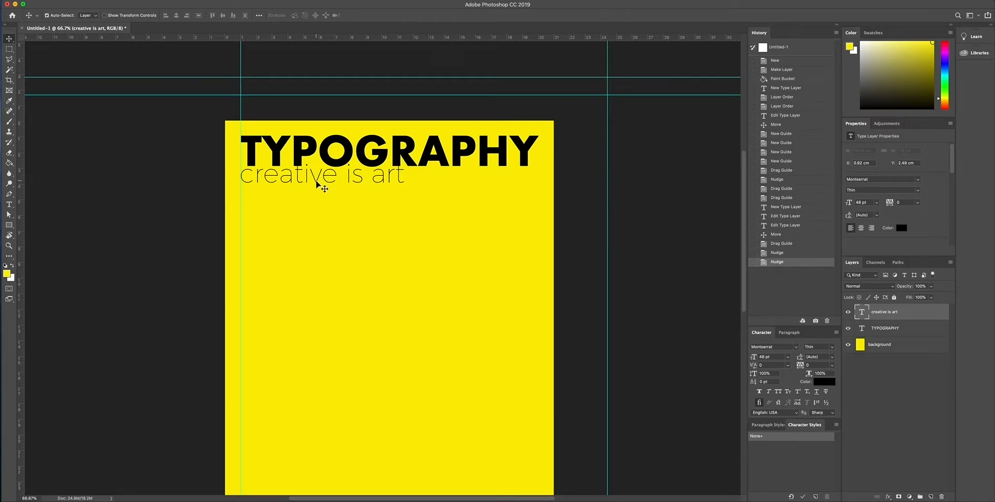
key("Down")
key("Down")
key("Down")
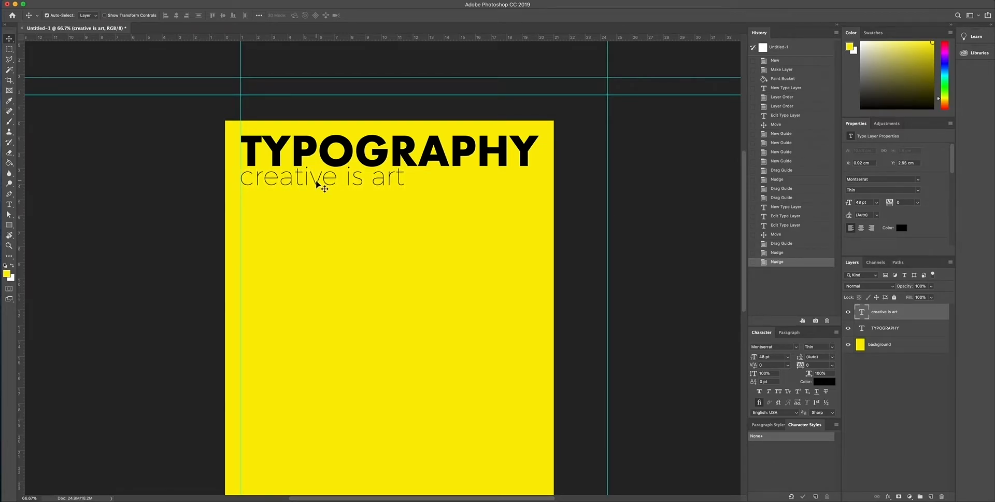
key("Down")
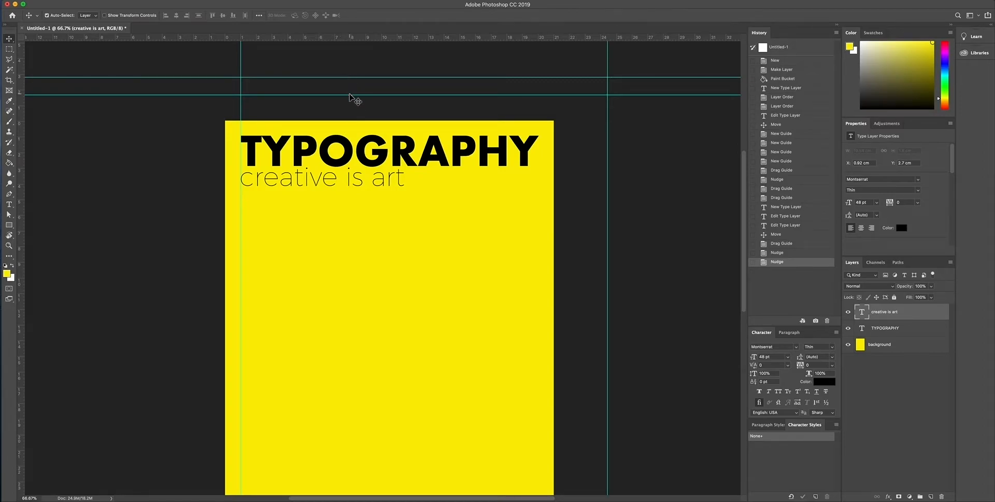
Move the lower horizontal guide to the baseline of TYPOGRAPHY and examine the subtitle's spacing against it.
left_click_drag(350, 97, 353, 168)
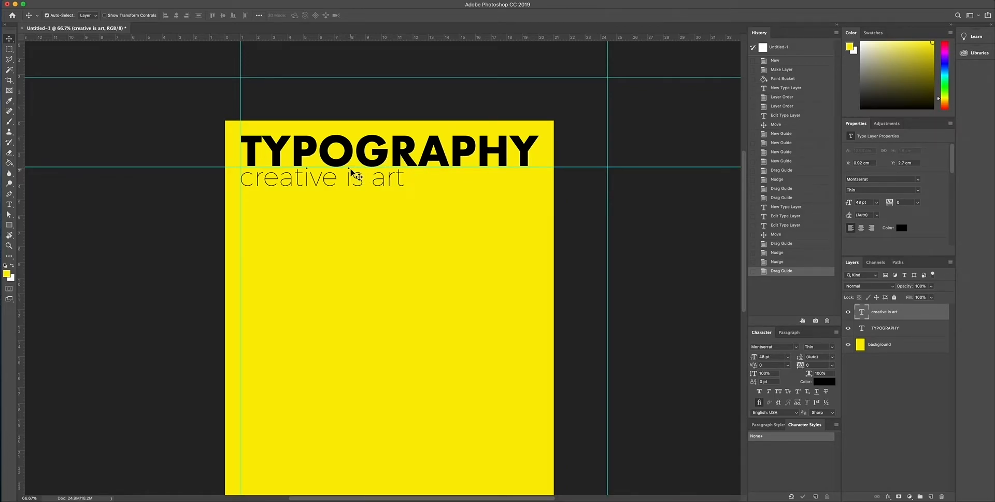
left_click(9, 246)
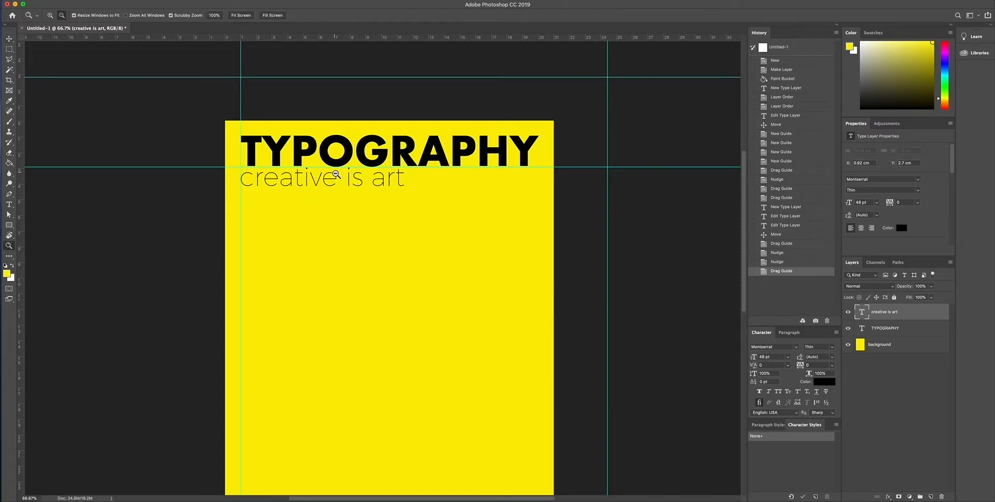
left_click(50, 15)
left_click(344, 176)
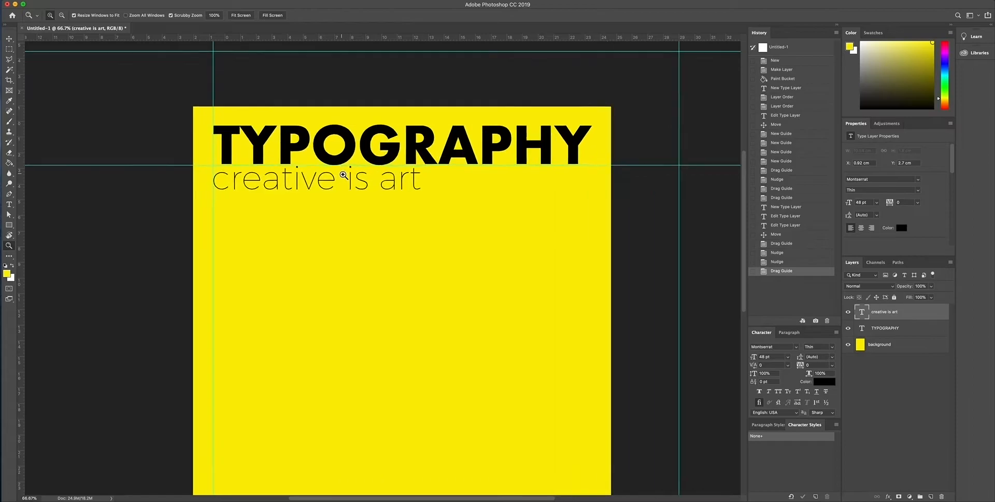
left_click(344, 175)
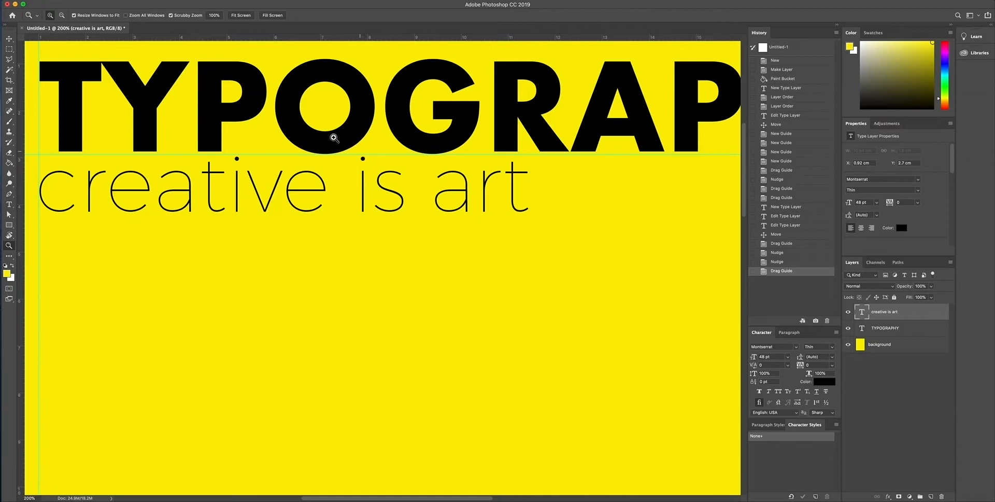
Move the horizontal guide at the TYPOGRAPHY baseline above the page and the left vertical guide off the page's left edge.
left_click(9, 39)
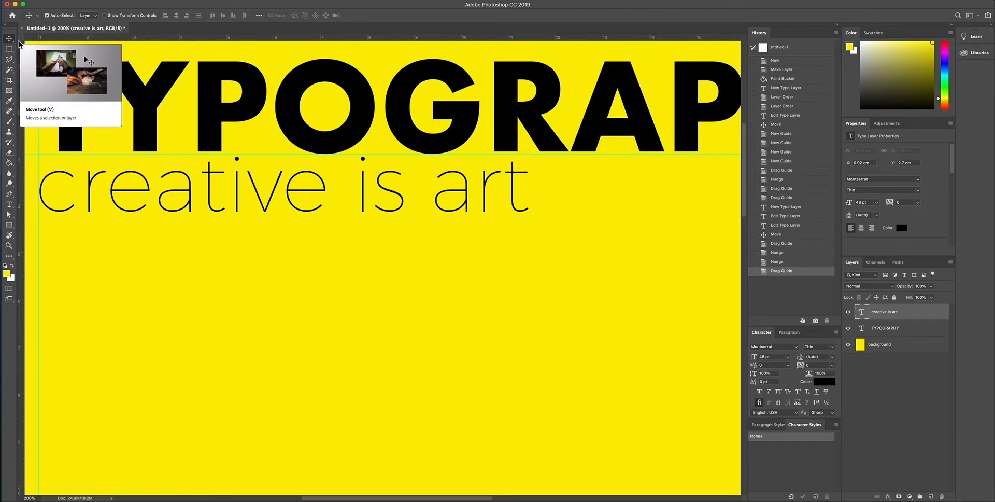
key("z")
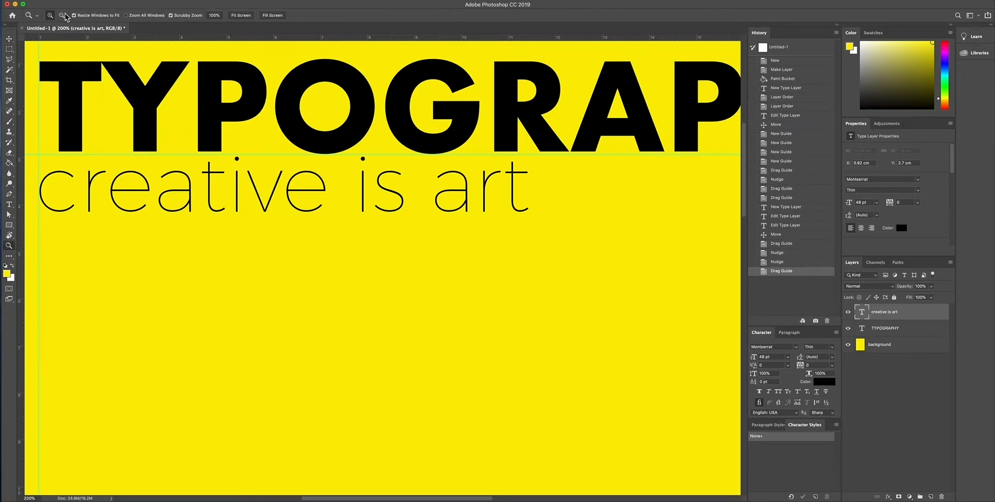
left_click(61, 17)
left_click(346, 218)
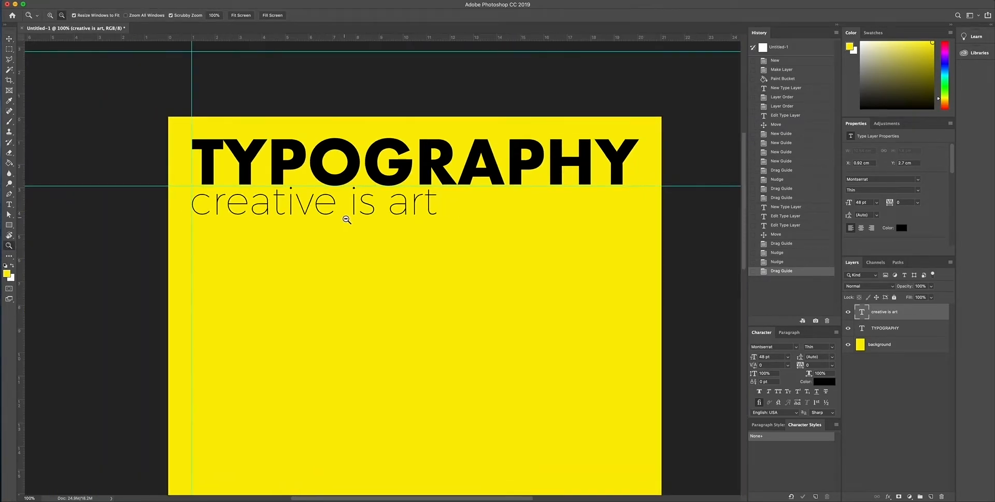
left_click(347, 219)
key("v")
scroll(413, 298, "down", 5)
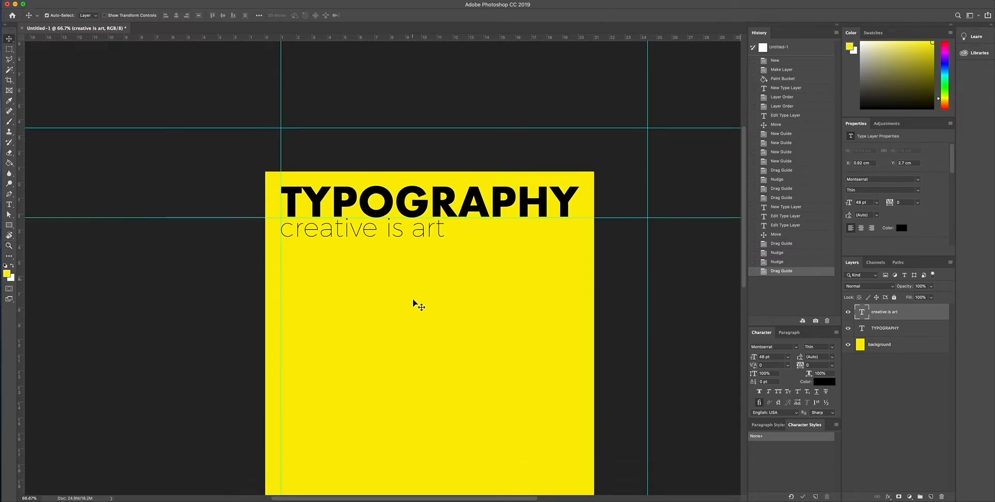
scroll(413, 304, "right", 2)
scroll(413, 304, "up", 1)
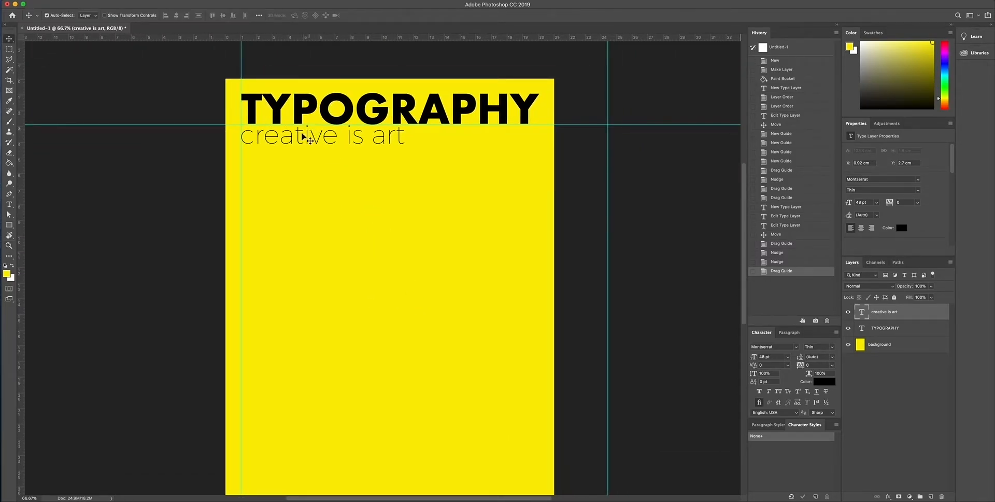
left_click_drag(206, 126, 212, 61)
left_click_drag(243, 203, 176, 207)
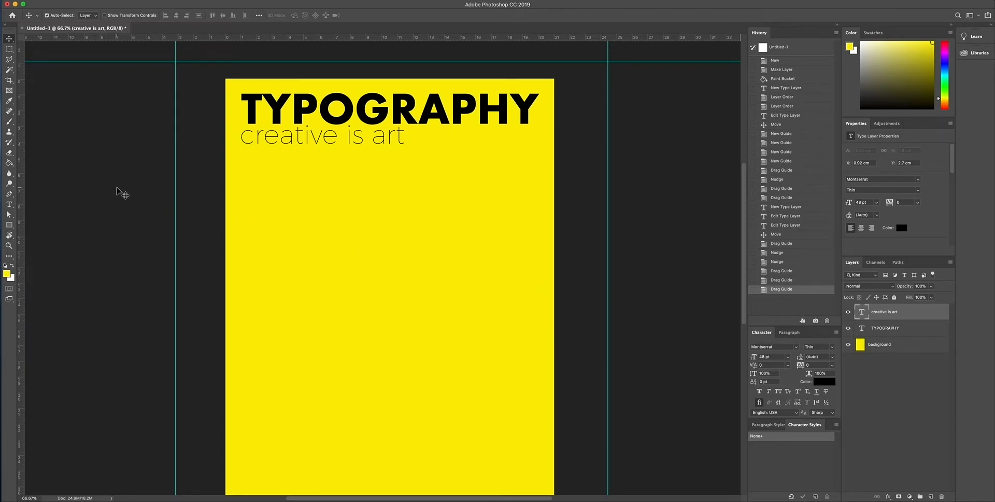
Add the text line "Creativity is design" and place it directly beneath "creative is art", roughly flush with its left edge.
left_click(9, 204)
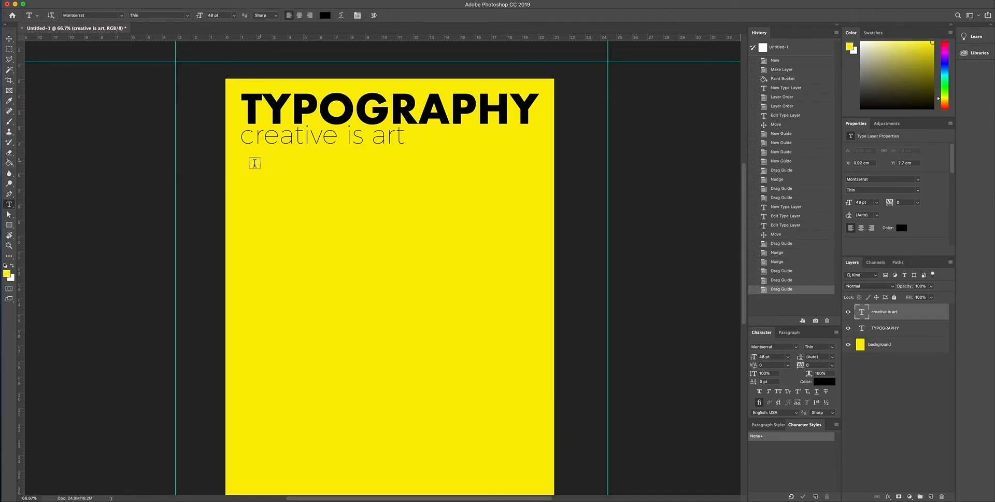
left_click(249, 183)
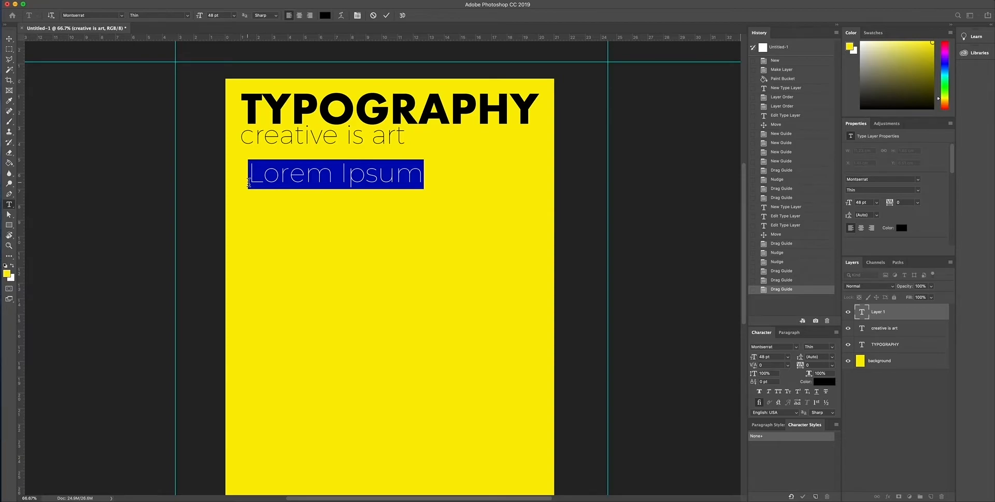
type("C")
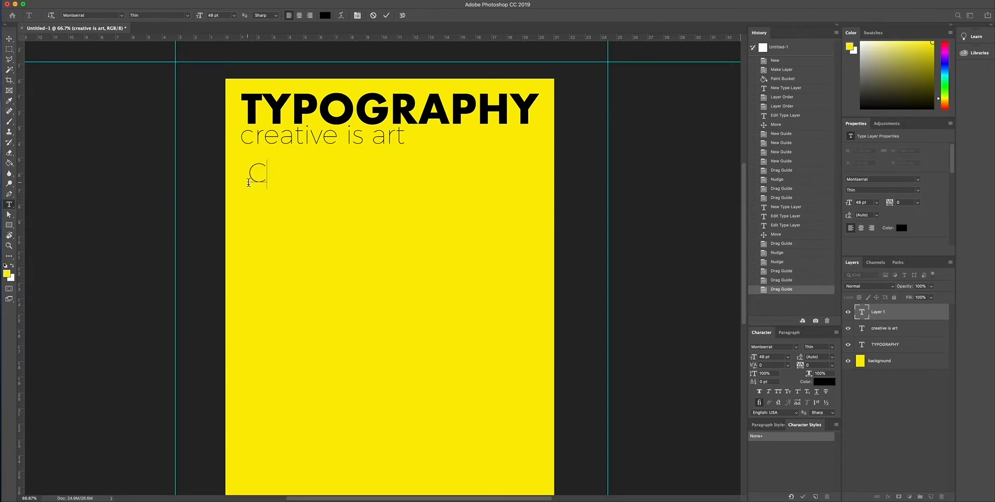
type("reativity is ")
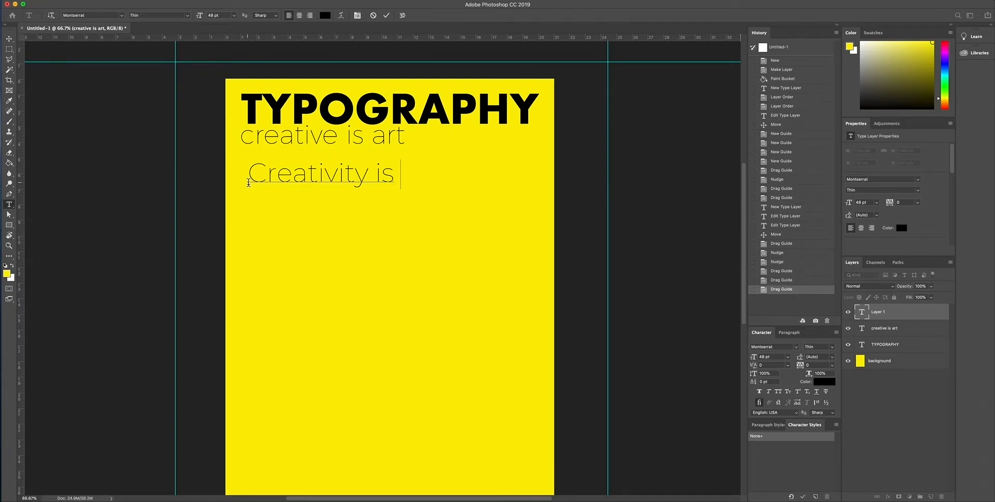
type("design")
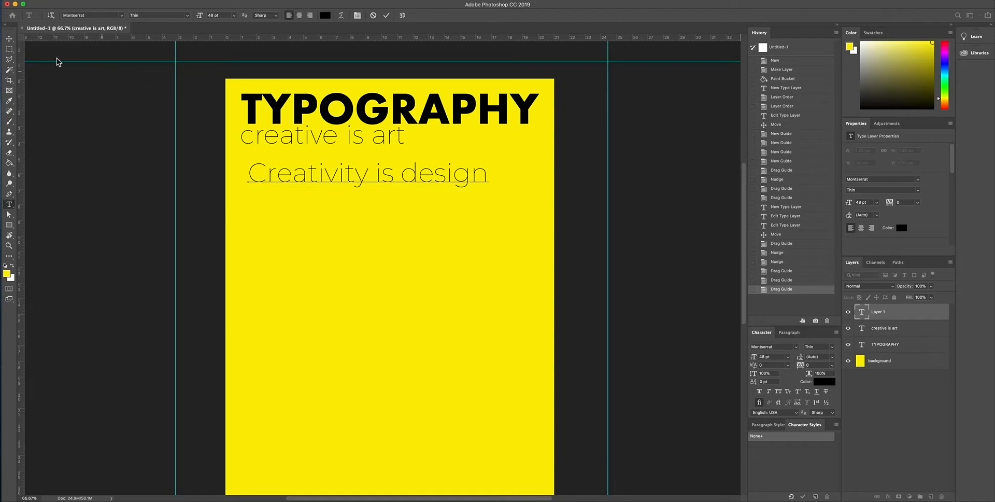
left_click(9, 38)
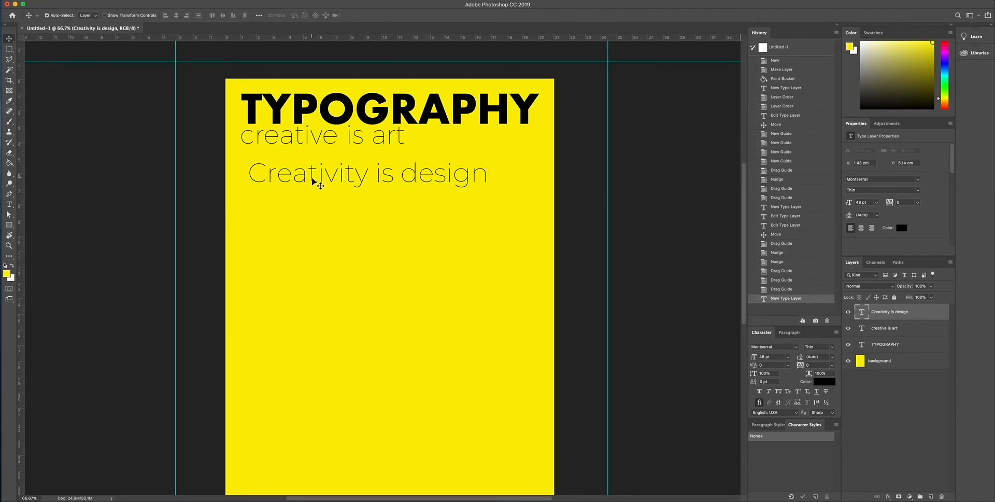
left_click_drag(315, 182, 303, 166)
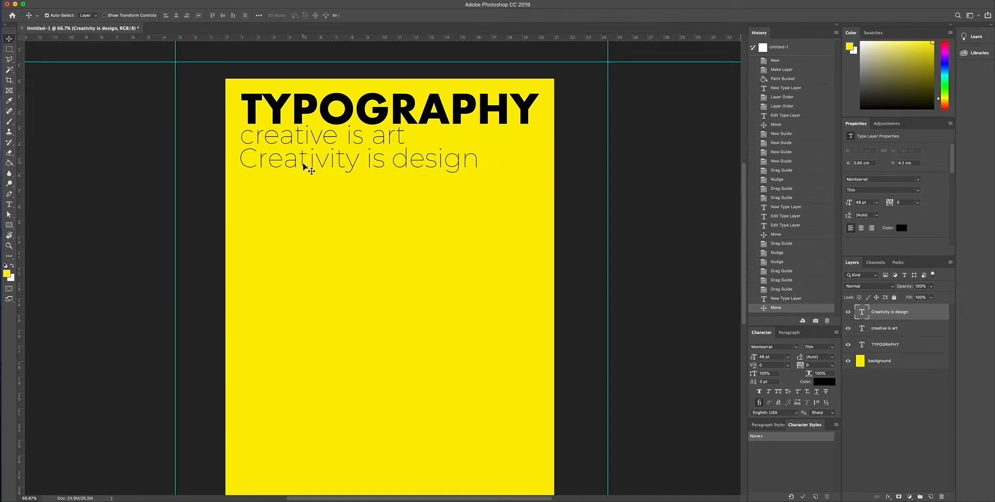
Set the font size of the "Creativity is design" text to 36 pt.
double_click(303, 166)
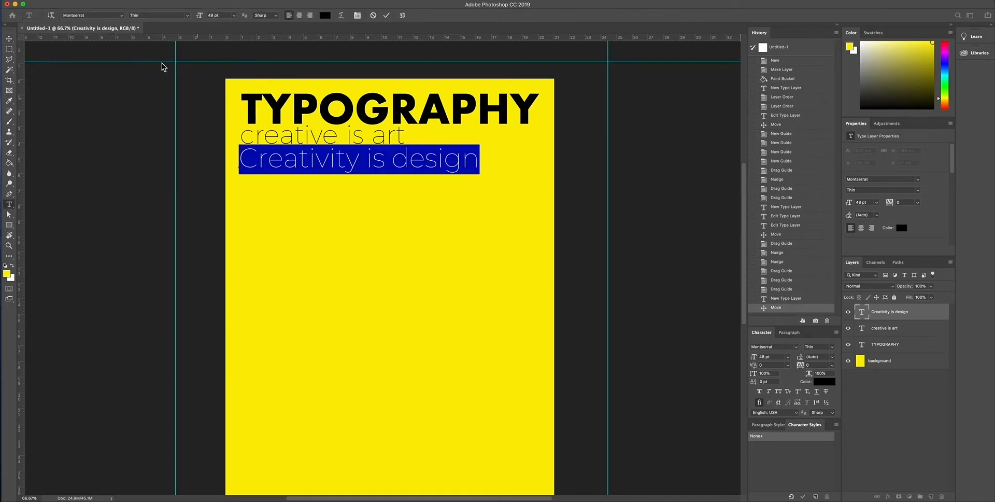
left_click(187, 15)
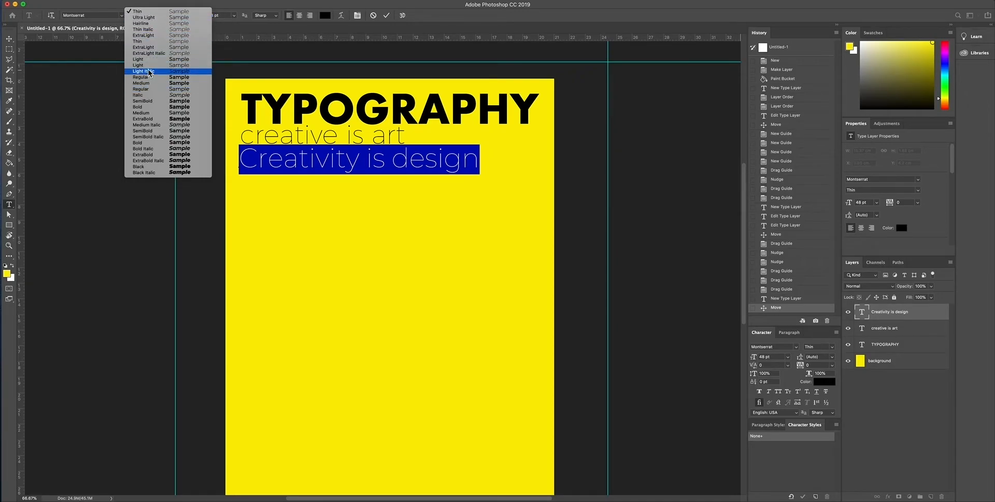
left_click(235, 7)
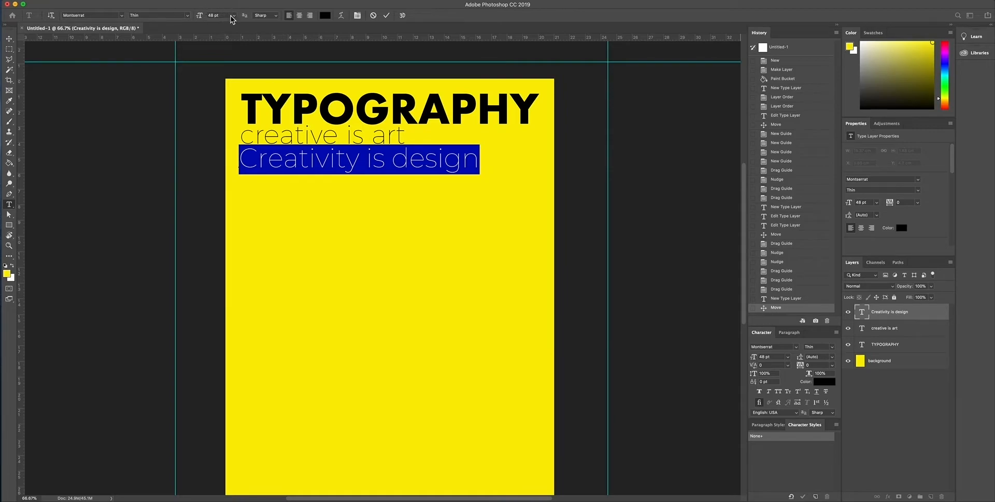
left_click(234, 15)
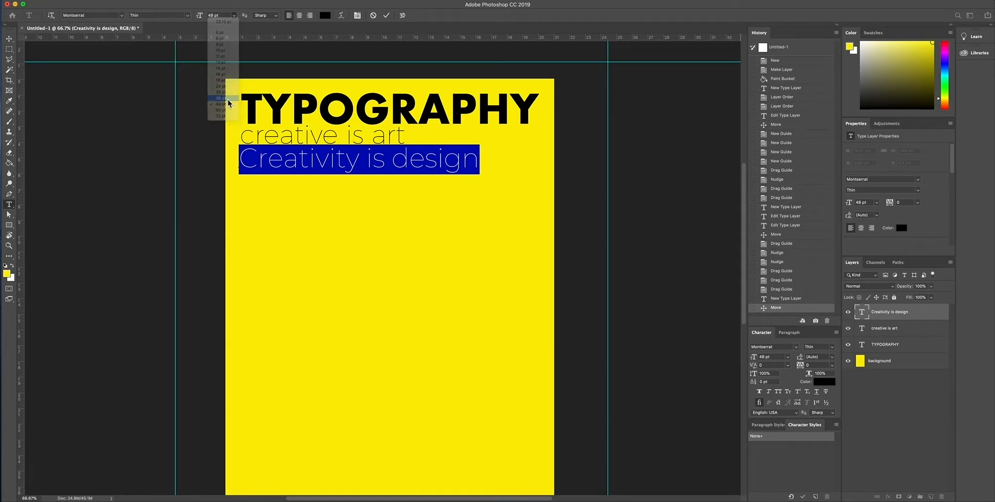
left_click(221, 98)
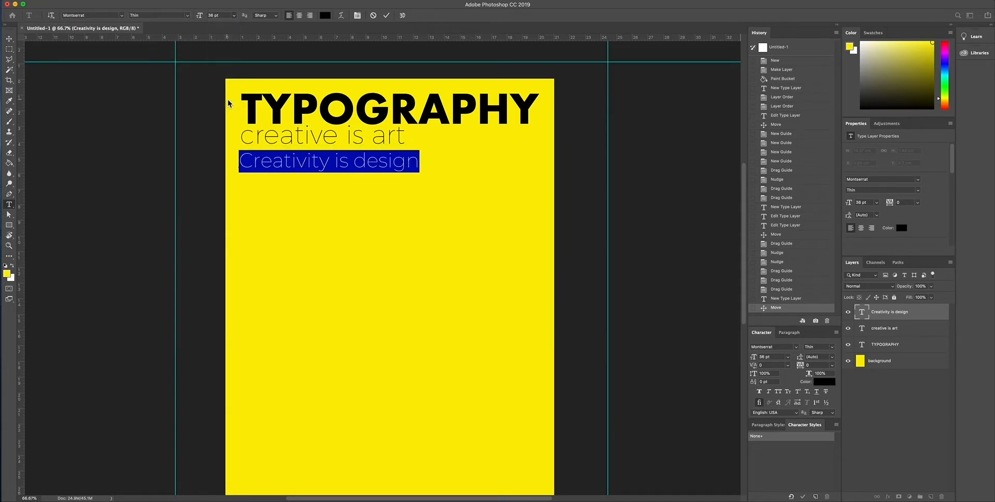
Change the font of the "Creativity is design" text to Arual Light.
left_click(121, 16)
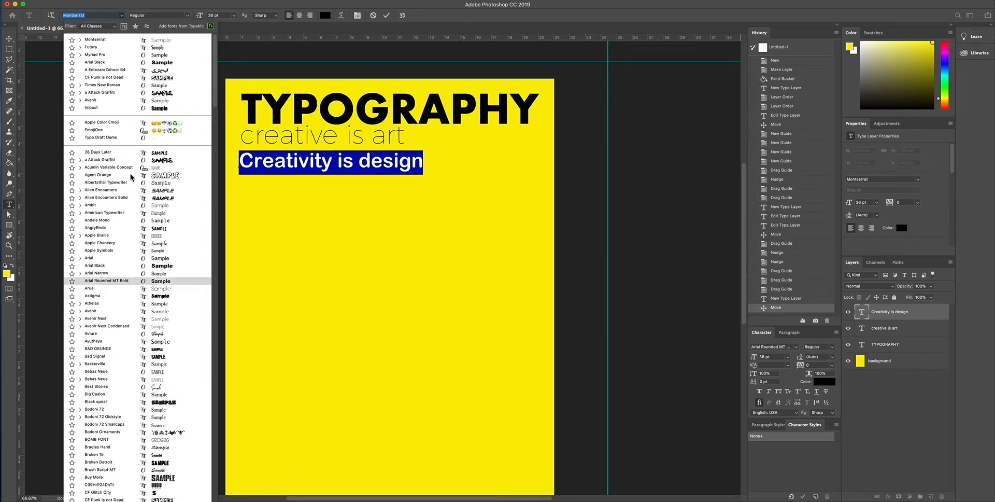
scroll(135, 213, "down", 10)
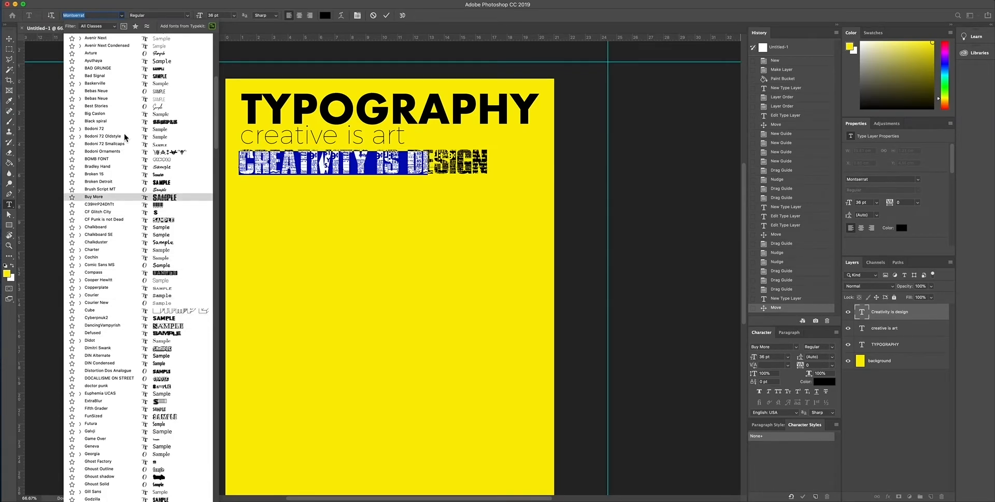
scroll(123, 134, "up", 3)
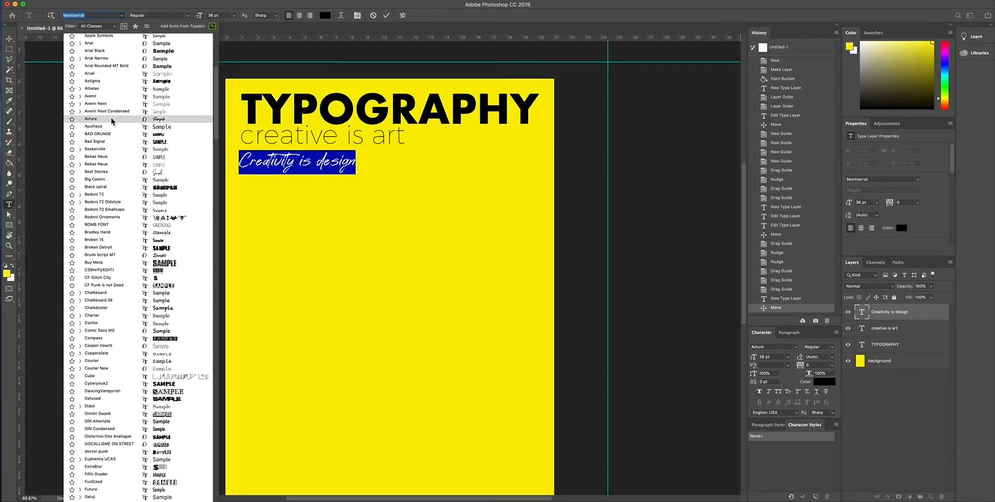
left_click(113, 73)
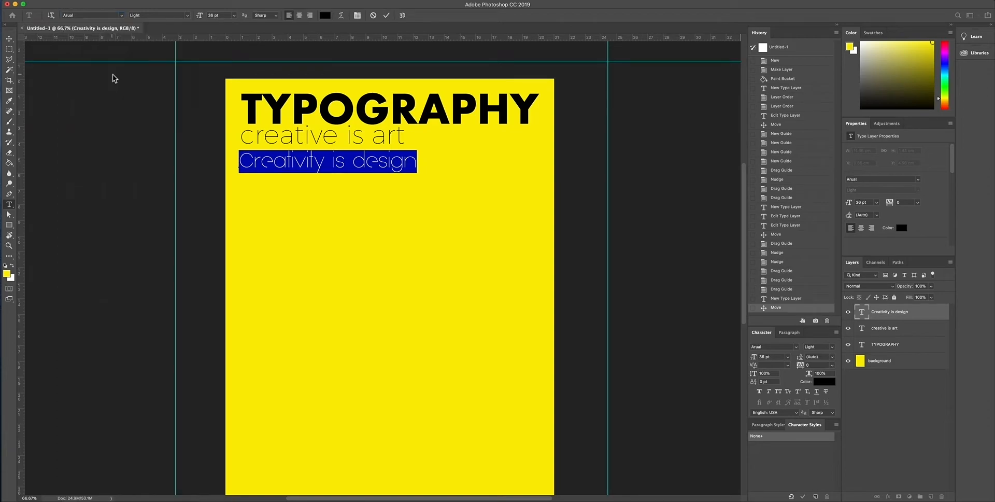
left_click(186, 16)
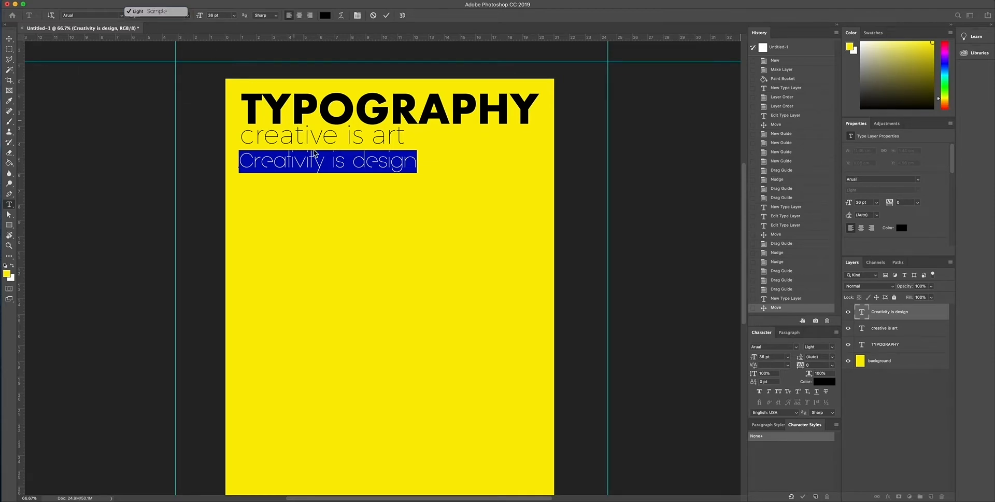
left_click(153, 11)
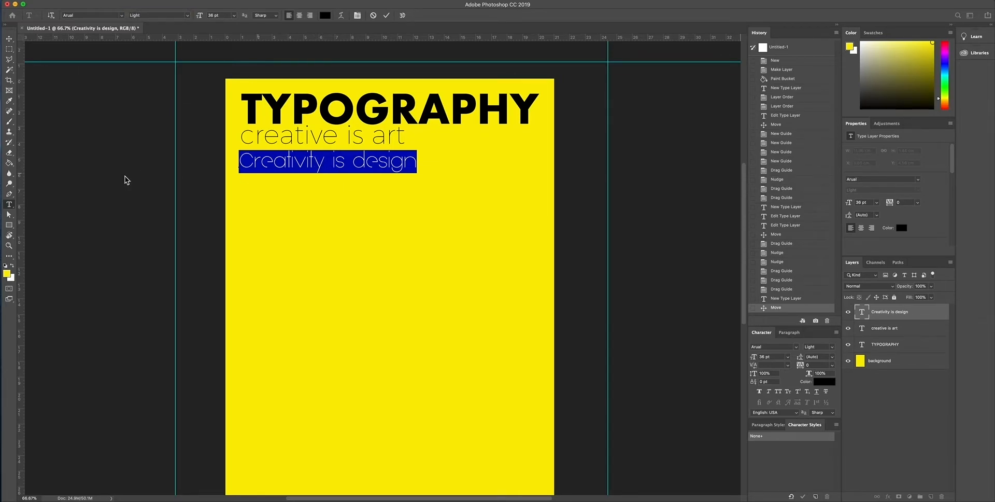
left_click(9, 38)
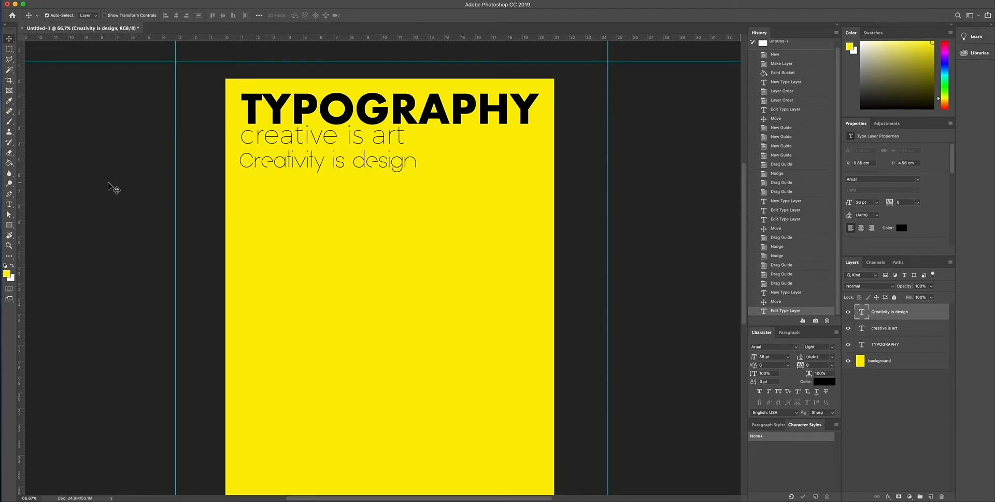
Set the Montserrat weight of the "creative is art" text to Light after trying Regular.
double_click(298, 143)
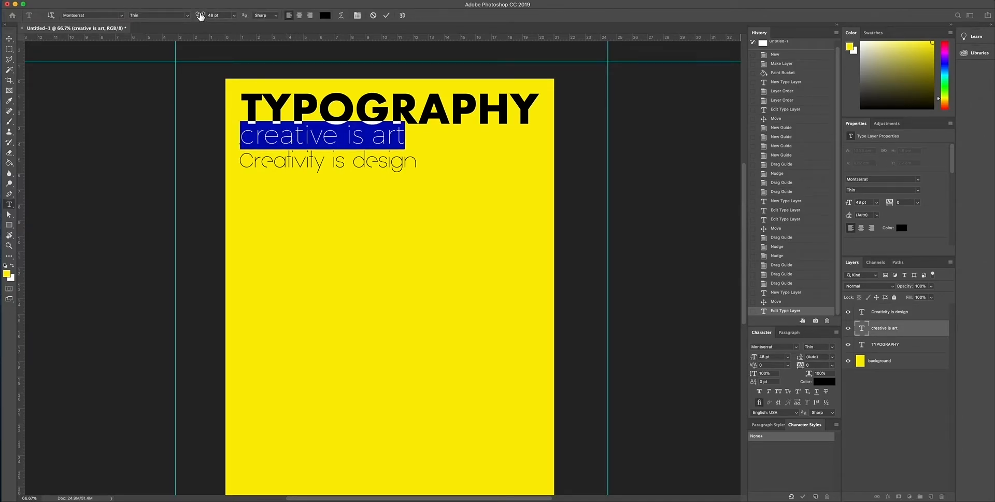
left_click(187, 16)
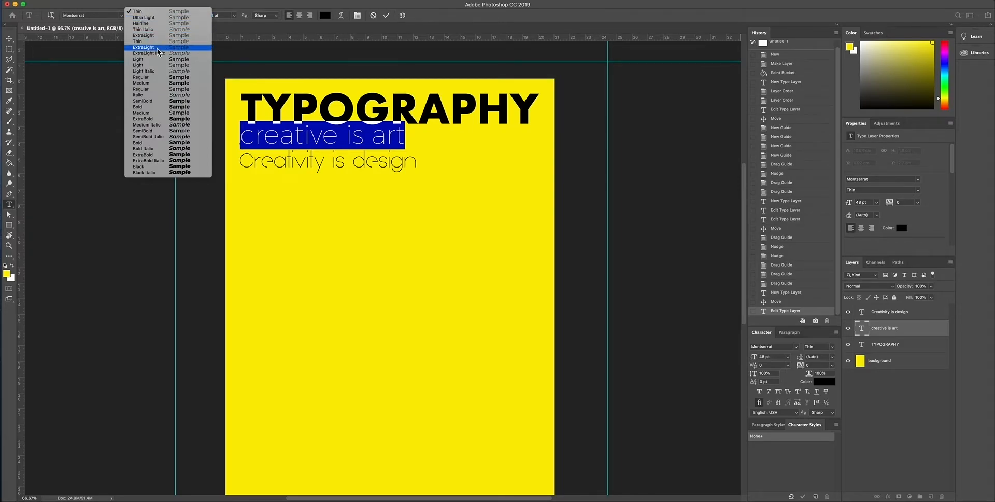
left_click(155, 76)
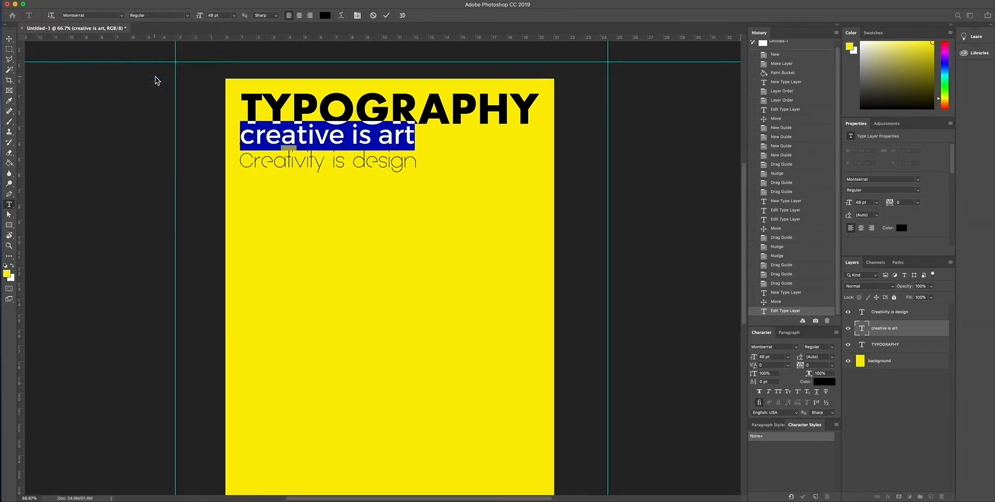
left_click(188, 15)
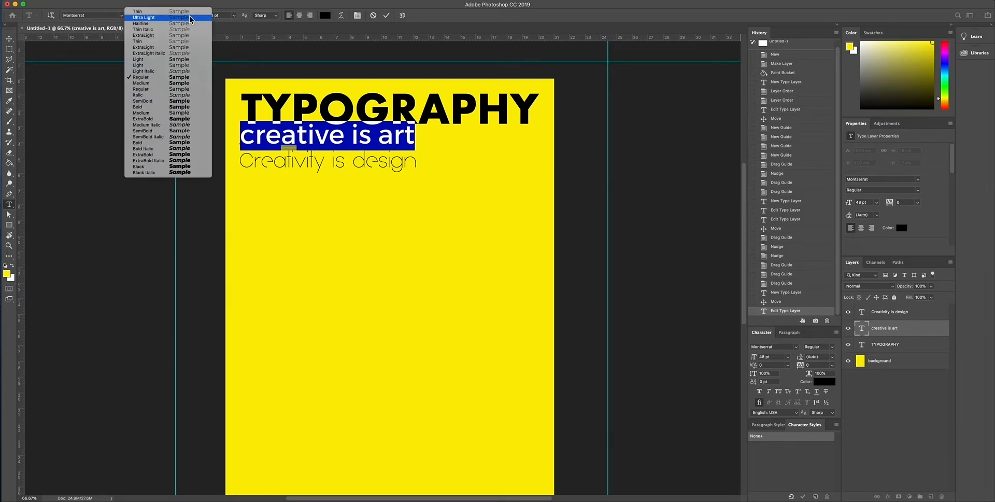
left_click(157, 67)
left_click(10, 39)
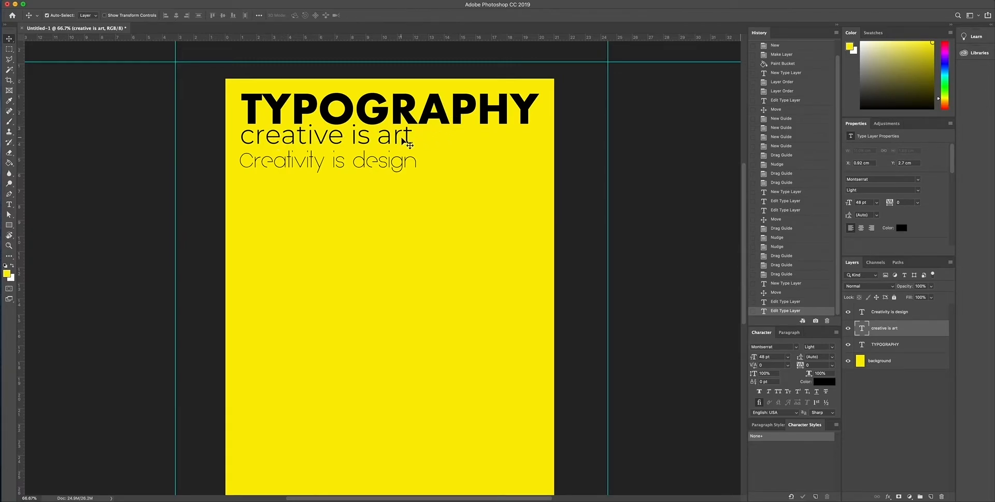
Shift "Creativity is design" slightly up and to the right, and move the left vertical guide to the left edge of TYPOGRAPHY.
left_click(318, 164)
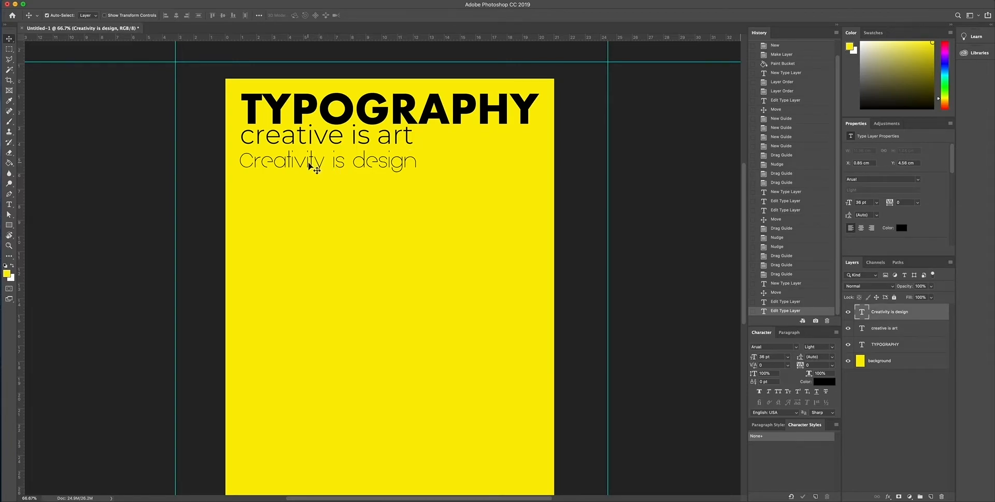
left_click_drag(308, 163, 311, 161)
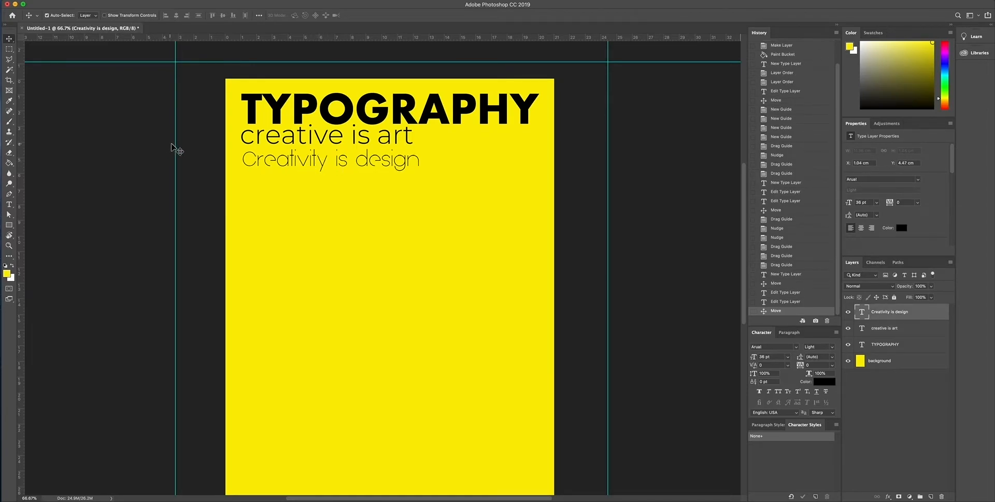
left_click_drag(177, 145, 241, 145)
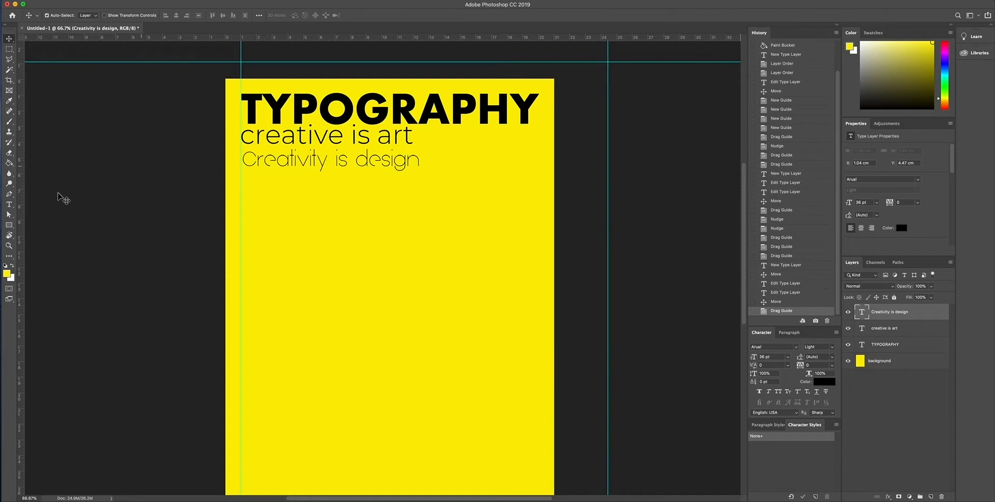
Nudge "Creativity is design" left until its first letter aligns with the vertical guide at the left edge of TYPOGRAPHY.
left_click(9, 245)
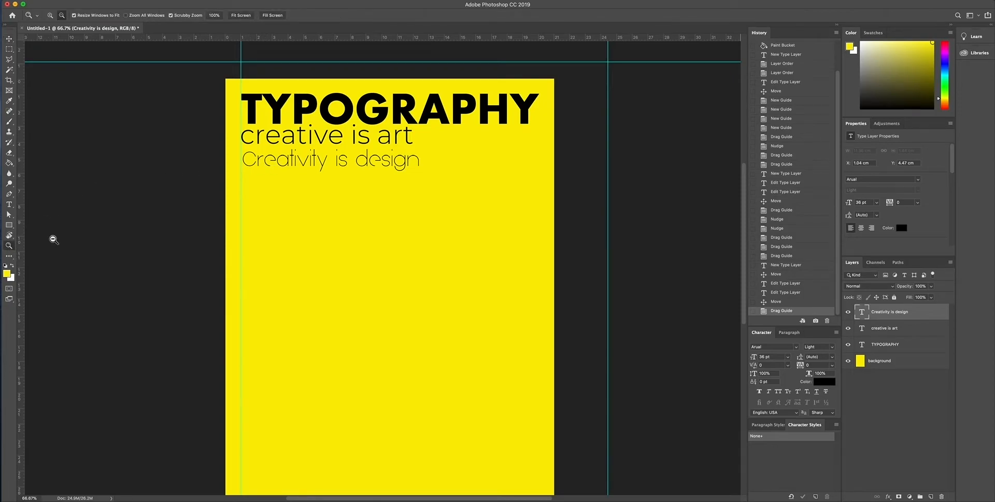
left_click(250, 165, "alt")
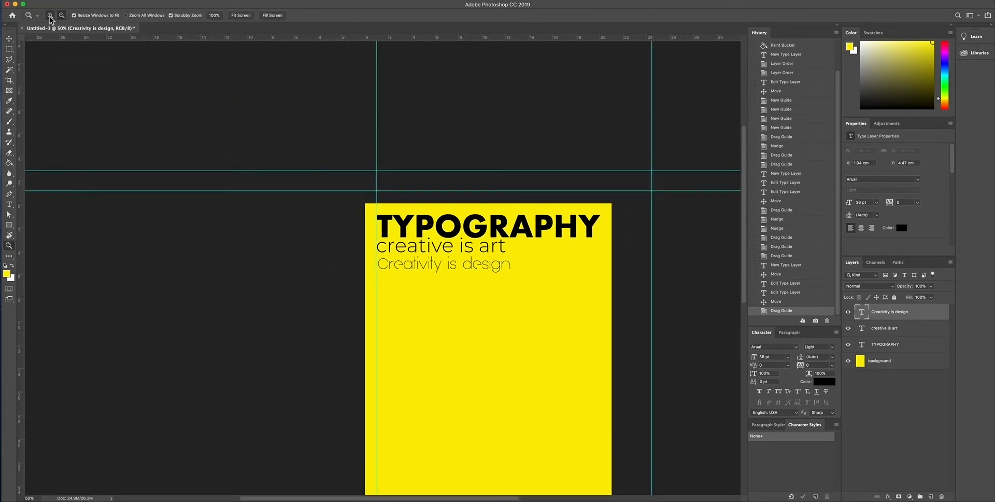
left_click(411, 273)
left_click(378, 265)
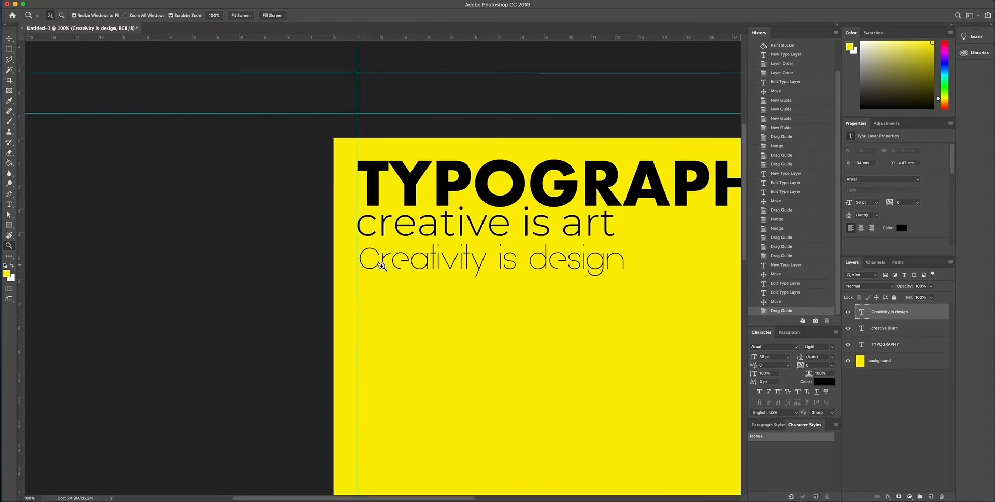
scroll(375, 264, "right", 3)
scroll(375, 264, "down", 3)
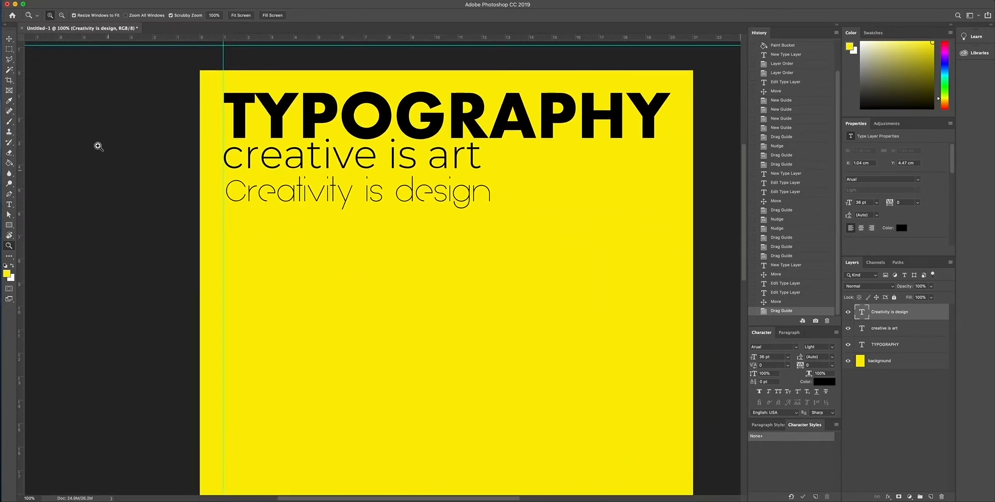
left_click(9, 38)
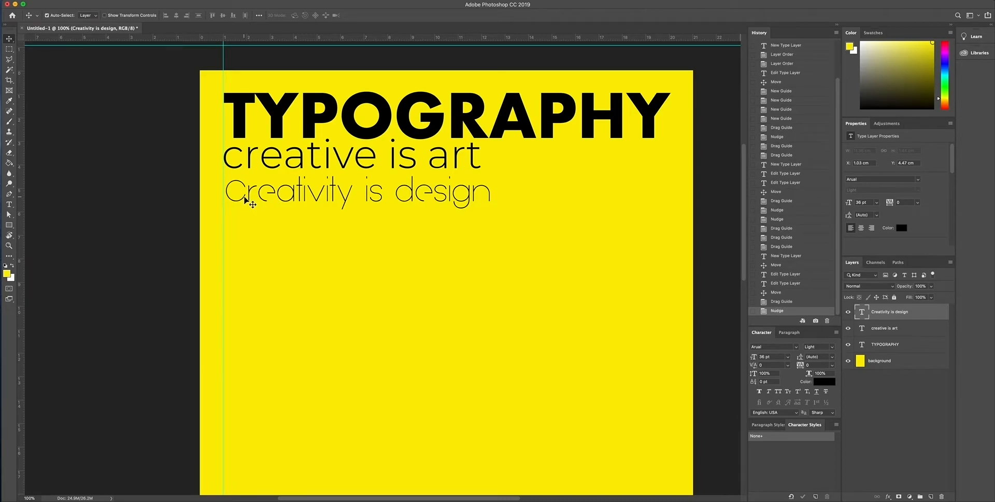
key("Left")
key("Left")
key("Left")
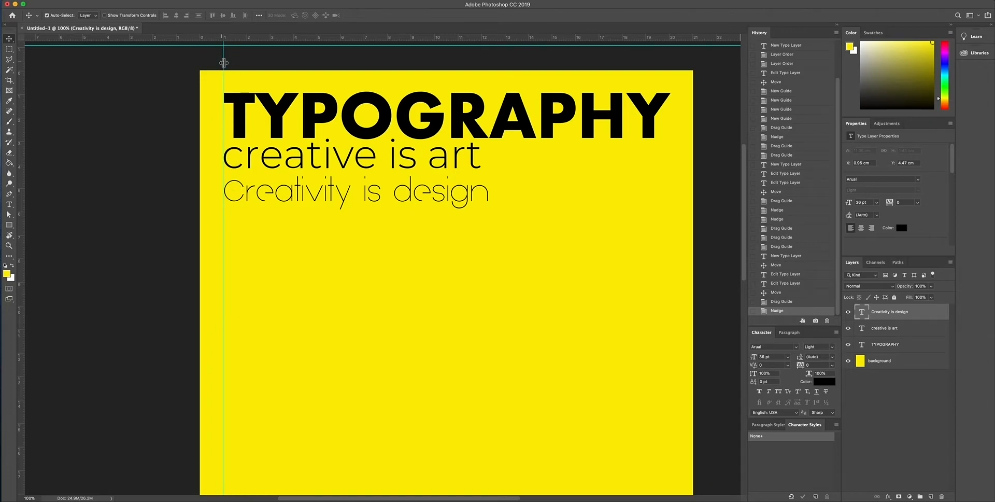
Move the vertical guide back off the page's left edge and nudge "Creativity is design" up closer to "creative is art".
left_click_drag(224, 63, 129, 57)
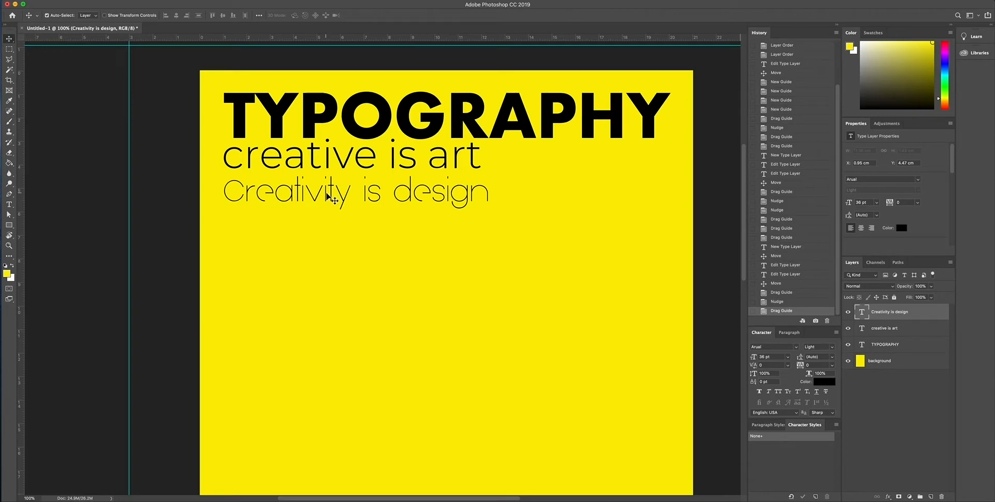
key("Up")
key("Up")
key("Up")
key("Up")
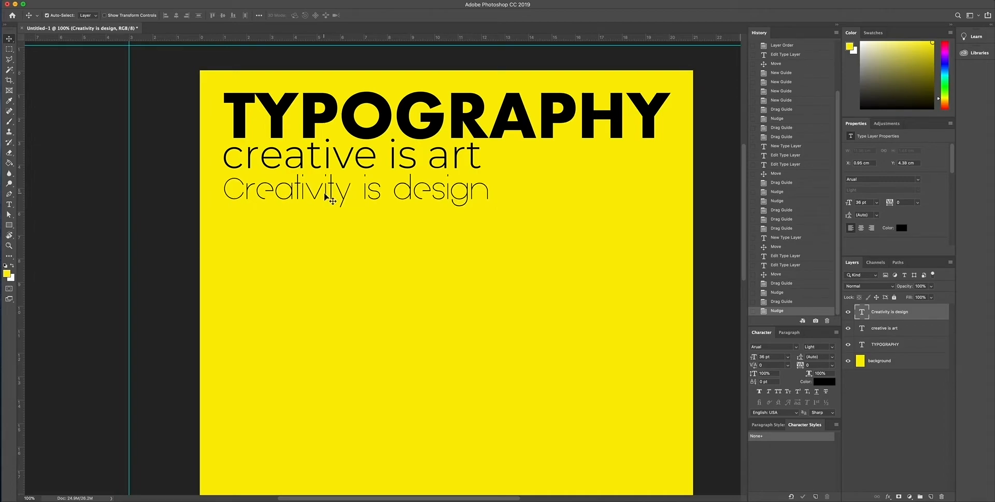
key("Up")
key("Up")
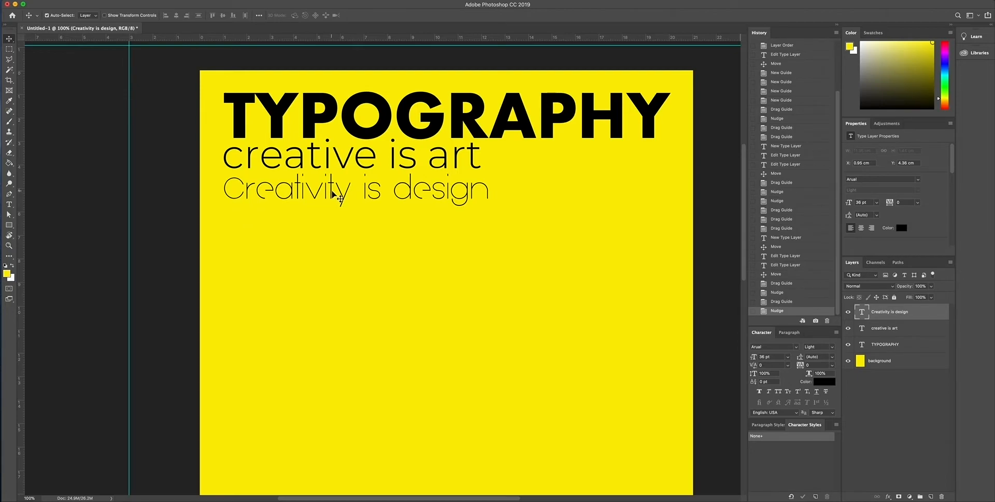
Reduce the font size of the "Creativity is design" text to 30 pt.
double_click(334, 195)
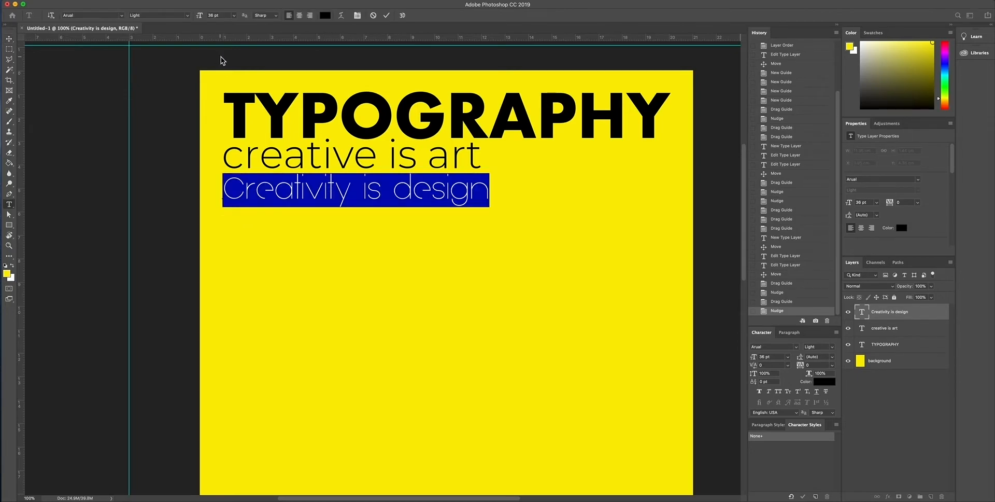
left_click(236, 17)
left_click(231, 92)
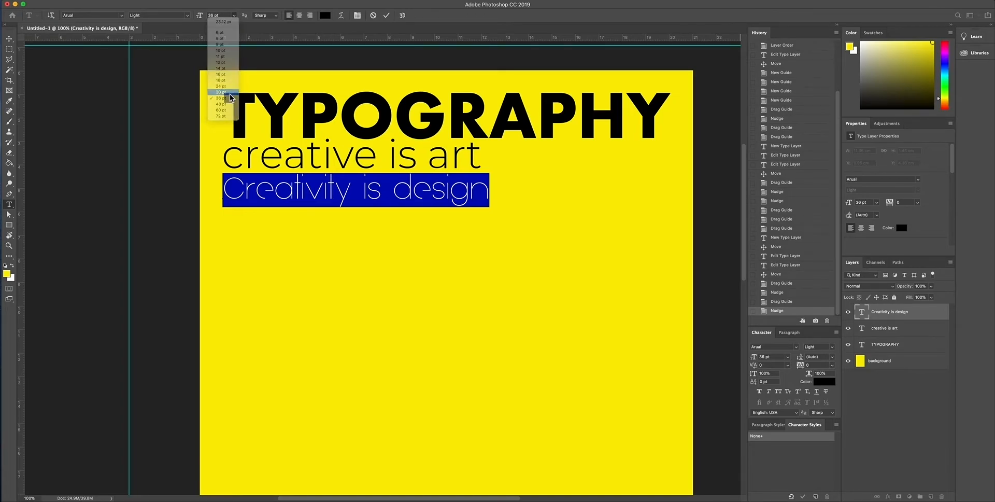
left_click(9, 38)
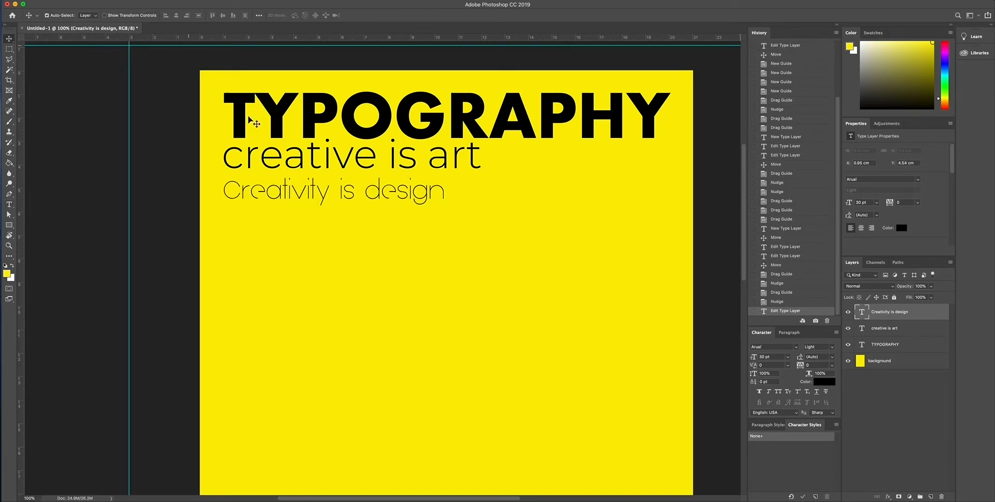
Nudge the resized "Creativity is design" line up to about Y 4.32 cm, tight beneath "creative is art", and deselect it.
key("Up")
key("Up")
key("Up")
key("Up")
key("Up")
key("Up")
key("Up")
key("Up")
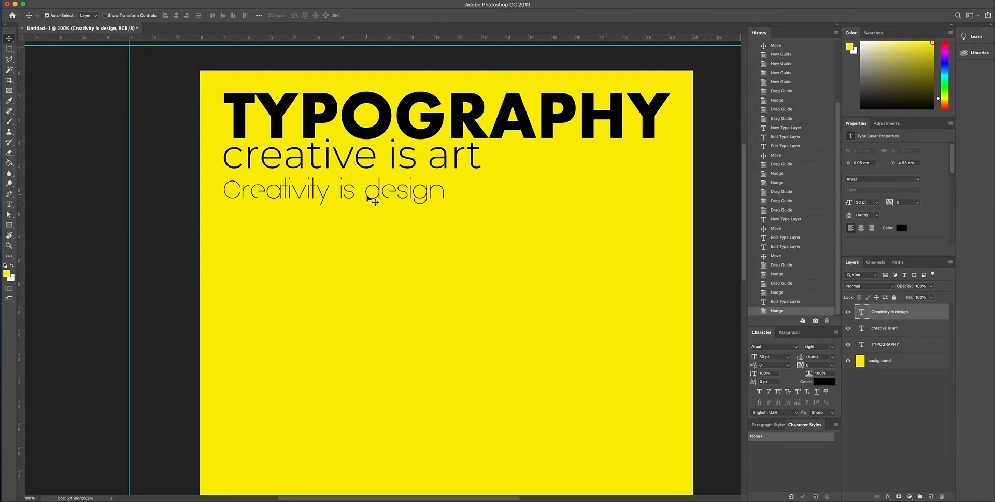
key("Up")
key("Up")
key("Up")
key("Up")
key("Up")
key("Up")
key("Up")
key("Up")
key("Up")
key("Up")
key("Up")
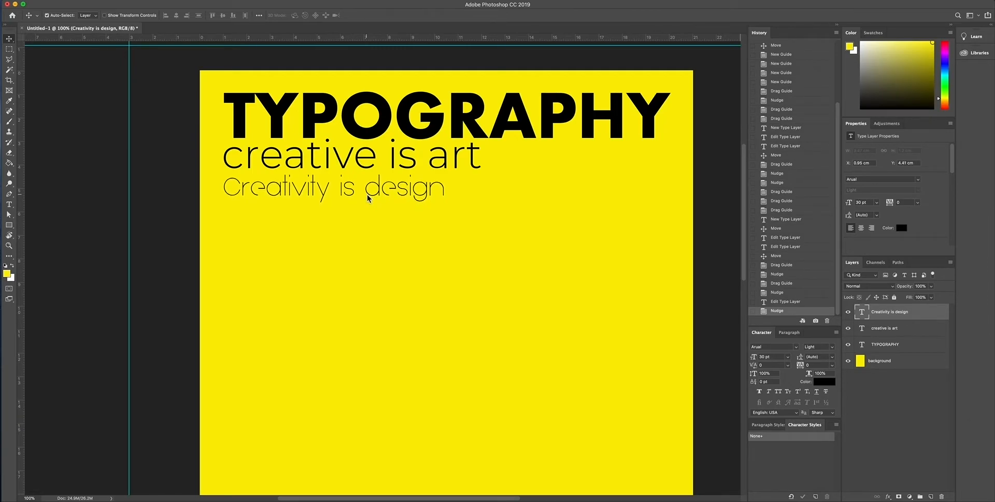
key("Up")
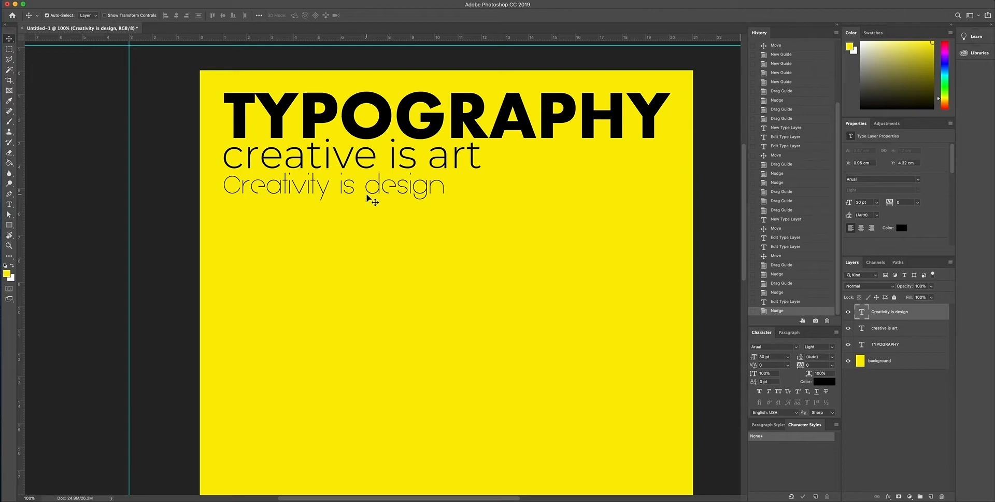
left_click(171, 225)
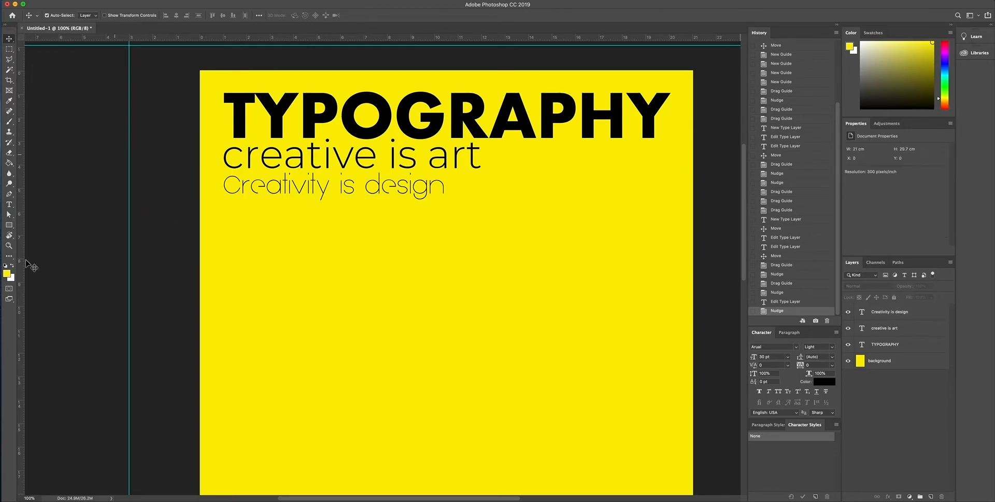
Draw an unfilled, black-outlined ellipse about 944 by 938 px on the poster below the text, using the Ellipse tool.
left_click(10, 247)
scroll(329, 260, "down", 2)
scroll(329, 259, "right", 1)
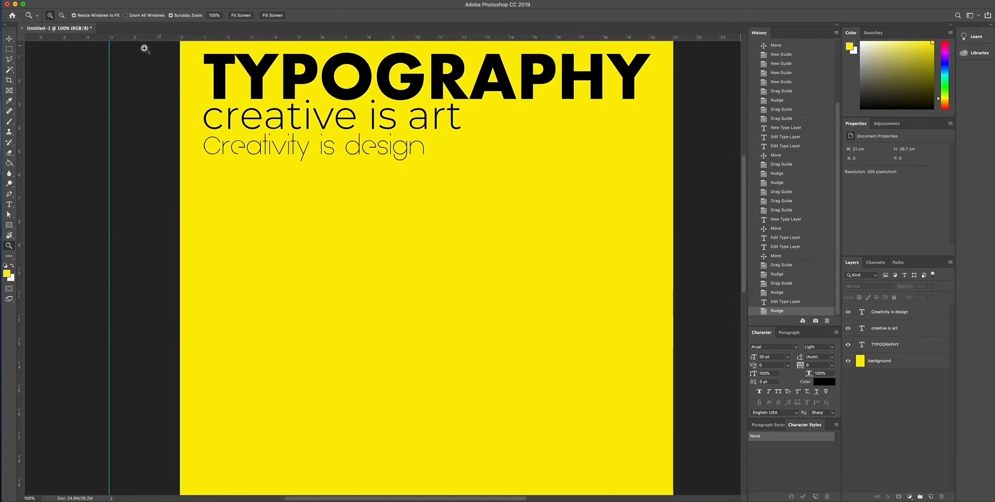
left_click(412, 296, "alt")
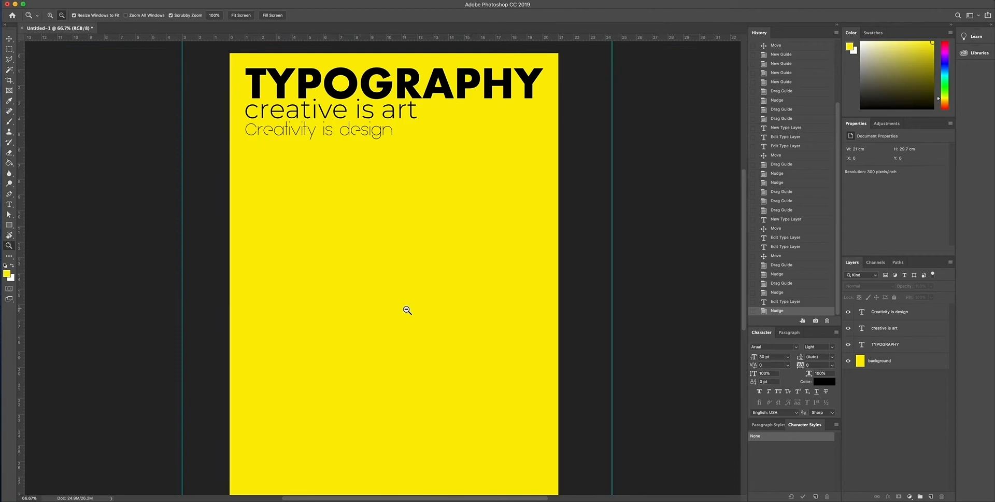
left_click(407, 310, "alt")
scroll(322, 246, "up", 3)
left_click(8, 39)
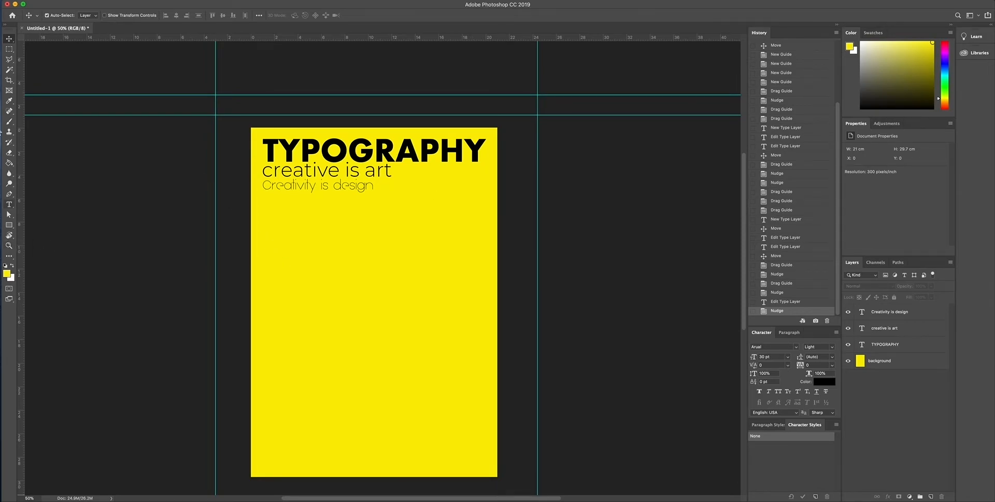
left_click(9, 226)
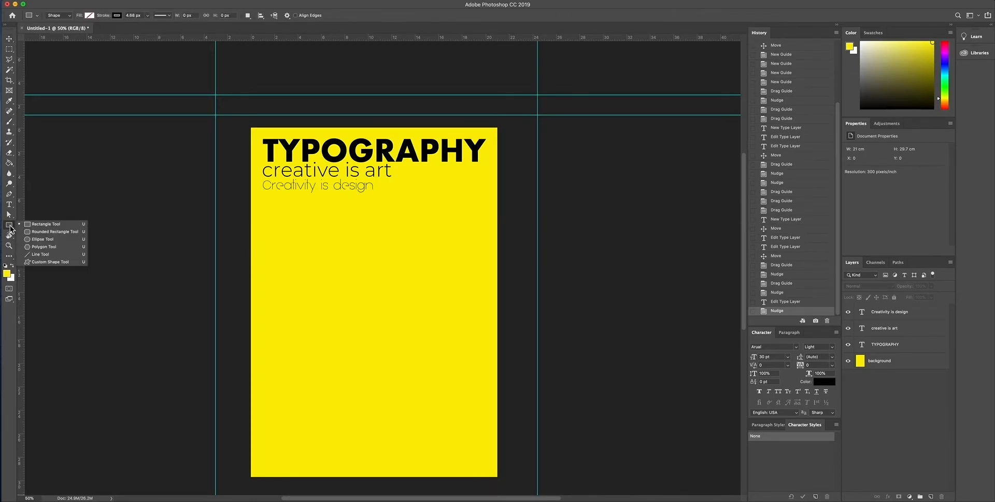
left_click(38, 239)
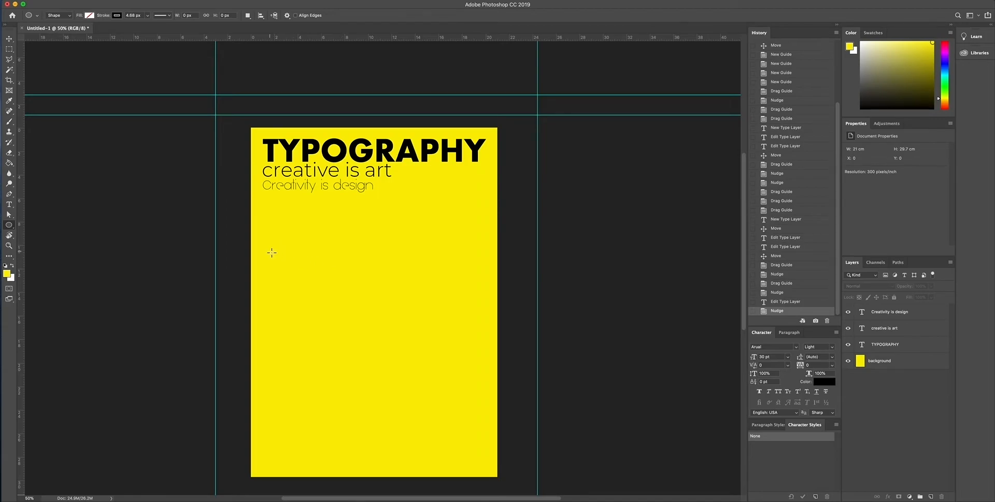
left_click_drag(276, 256, 371, 350)
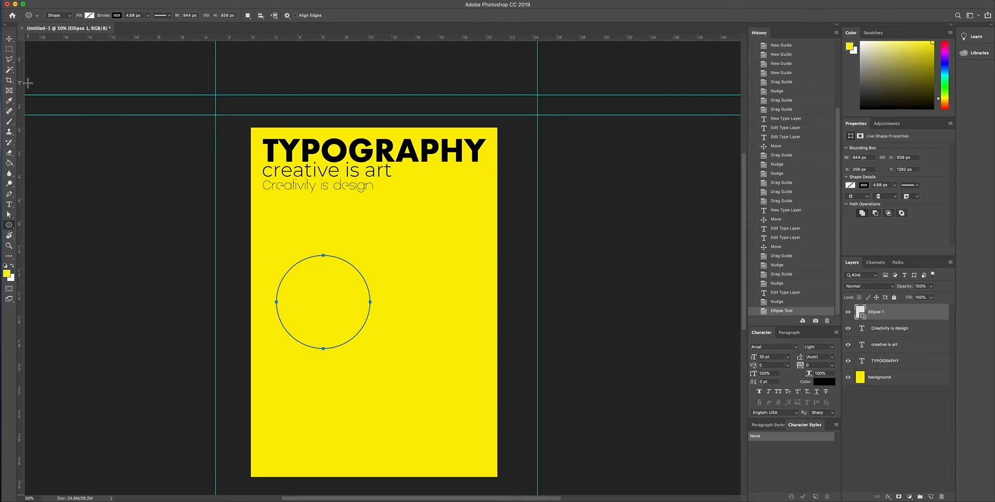
left_click(8, 40)
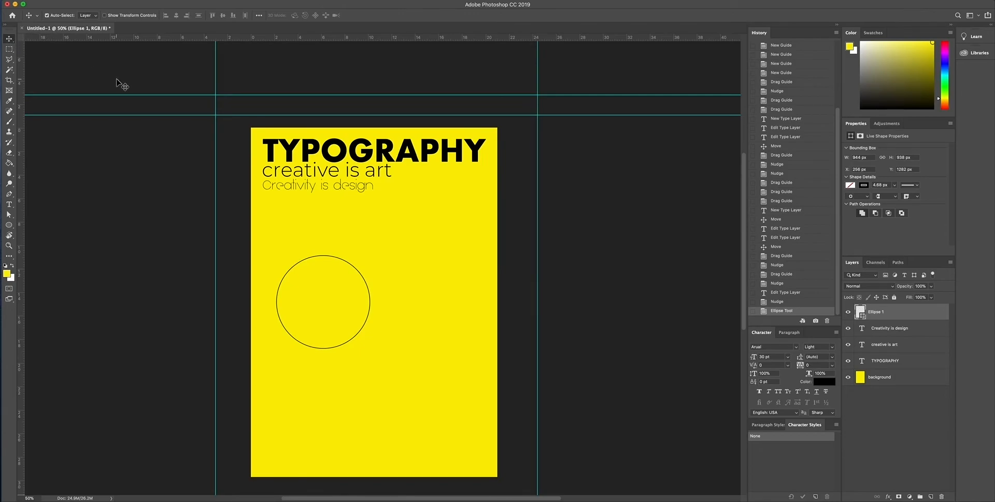
Select the ellipse's layer and give the shape a solid red fill.
left_click(287, 276)
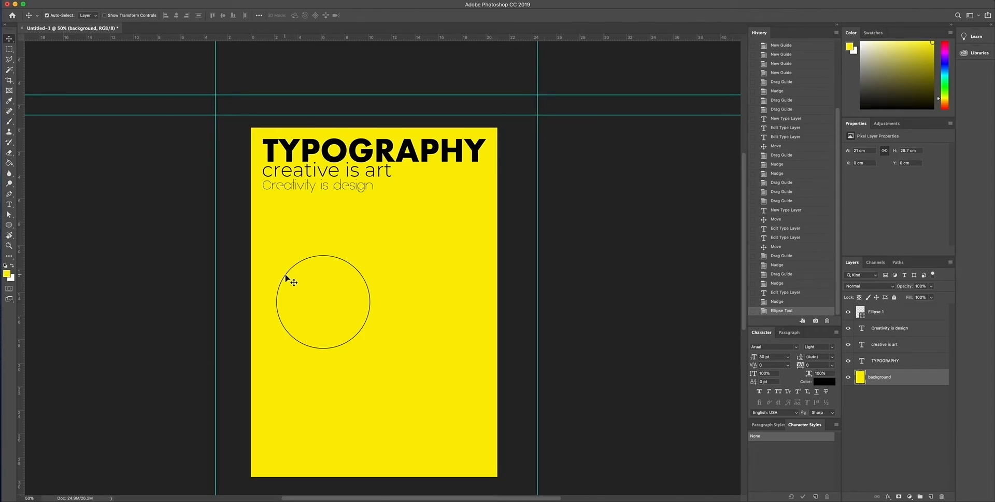
left_click(894, 312)
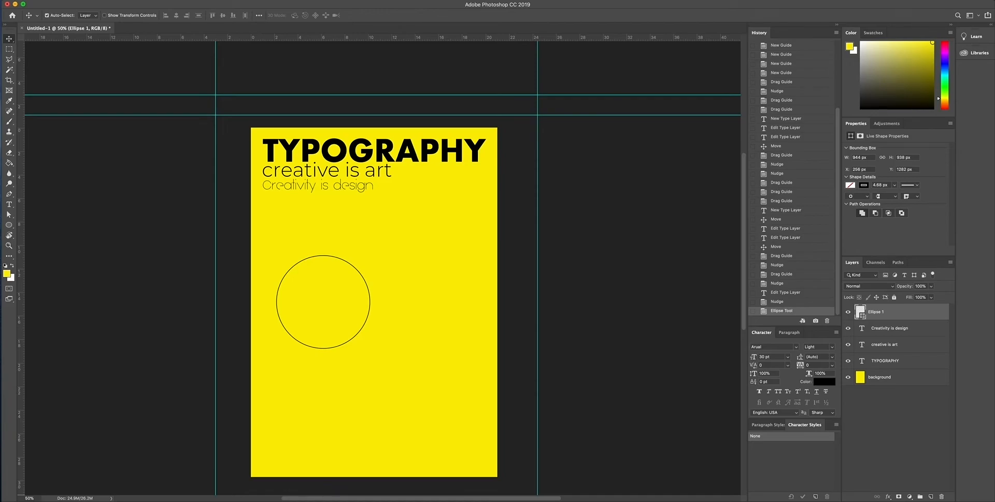
left_click(245, 0)
left_click(851, 185)
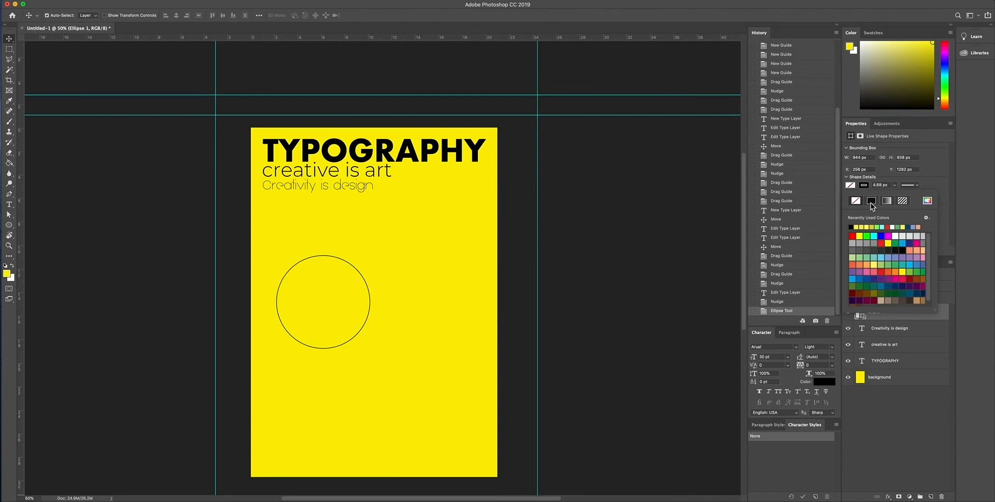
left_click(872, 201)
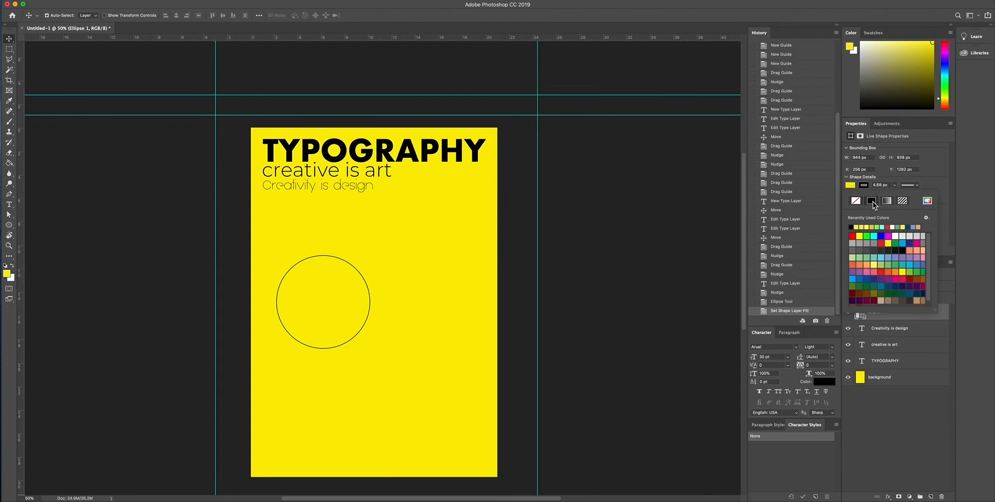
left_click(883, 244)
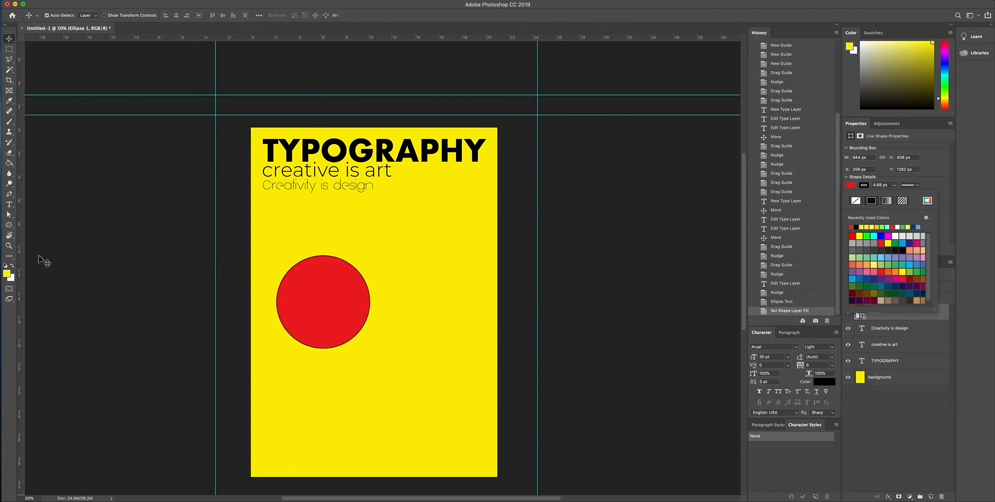
Thicken the red circle's black stroke to about 29.24 px.
left_click(9, 245)
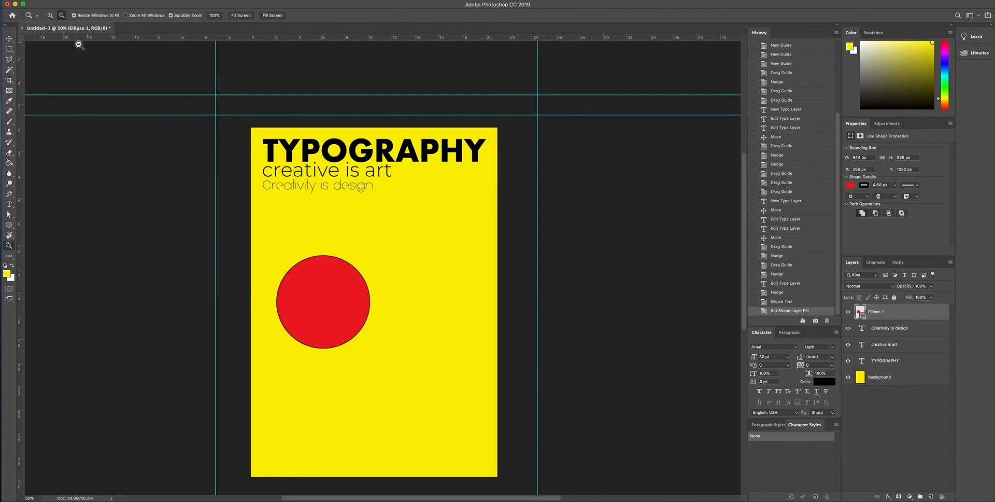
left_click(50, 15)
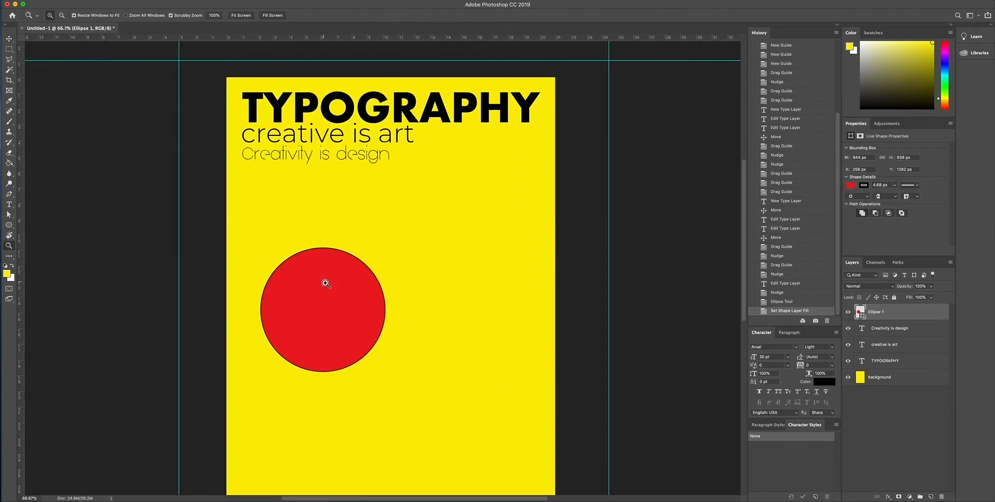
left_click(326, 280)
left_click(9, 39)
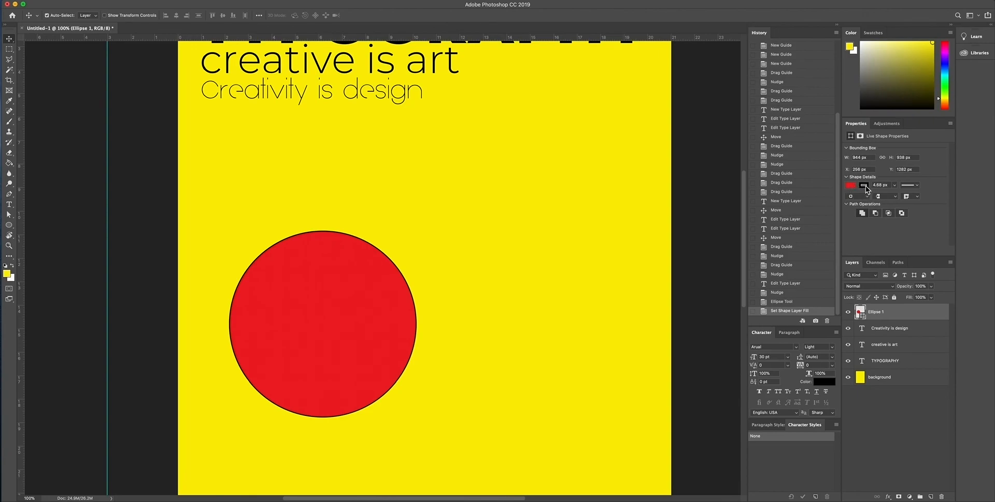
left_click(895, 186)
left_click_drag(894, 195, 898, 196)
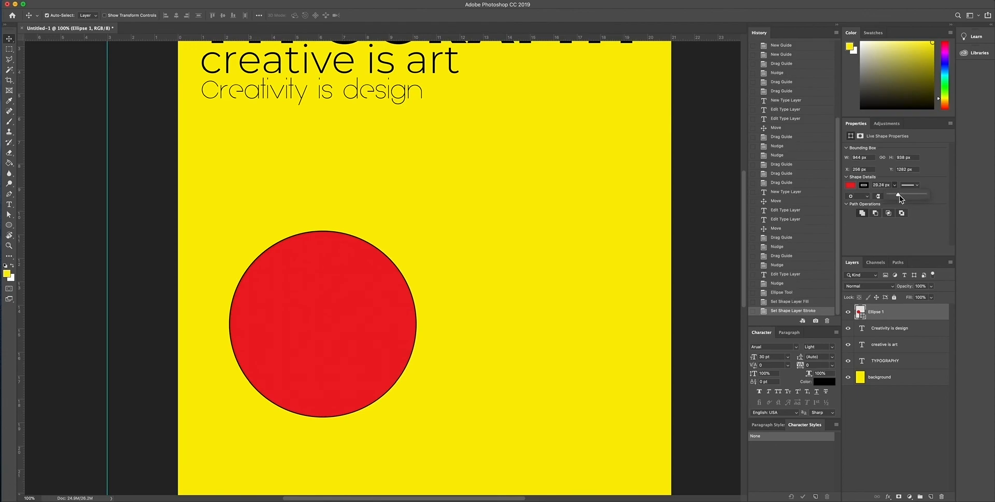